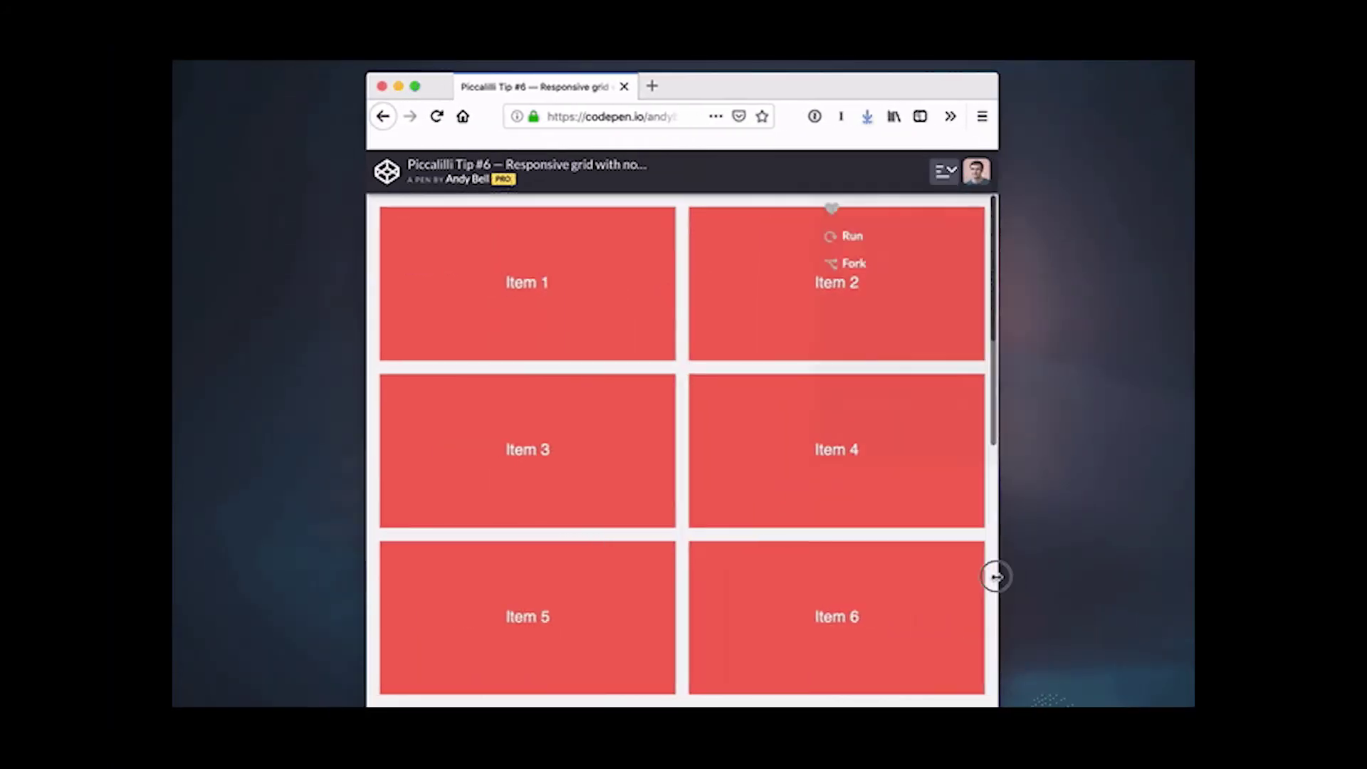
- Widen the browser window to see how the responsive grid of items rearranges
{"action": "left_click_drag", "start_coordinate": [938, 572], "coordinate": [1158, 594]}
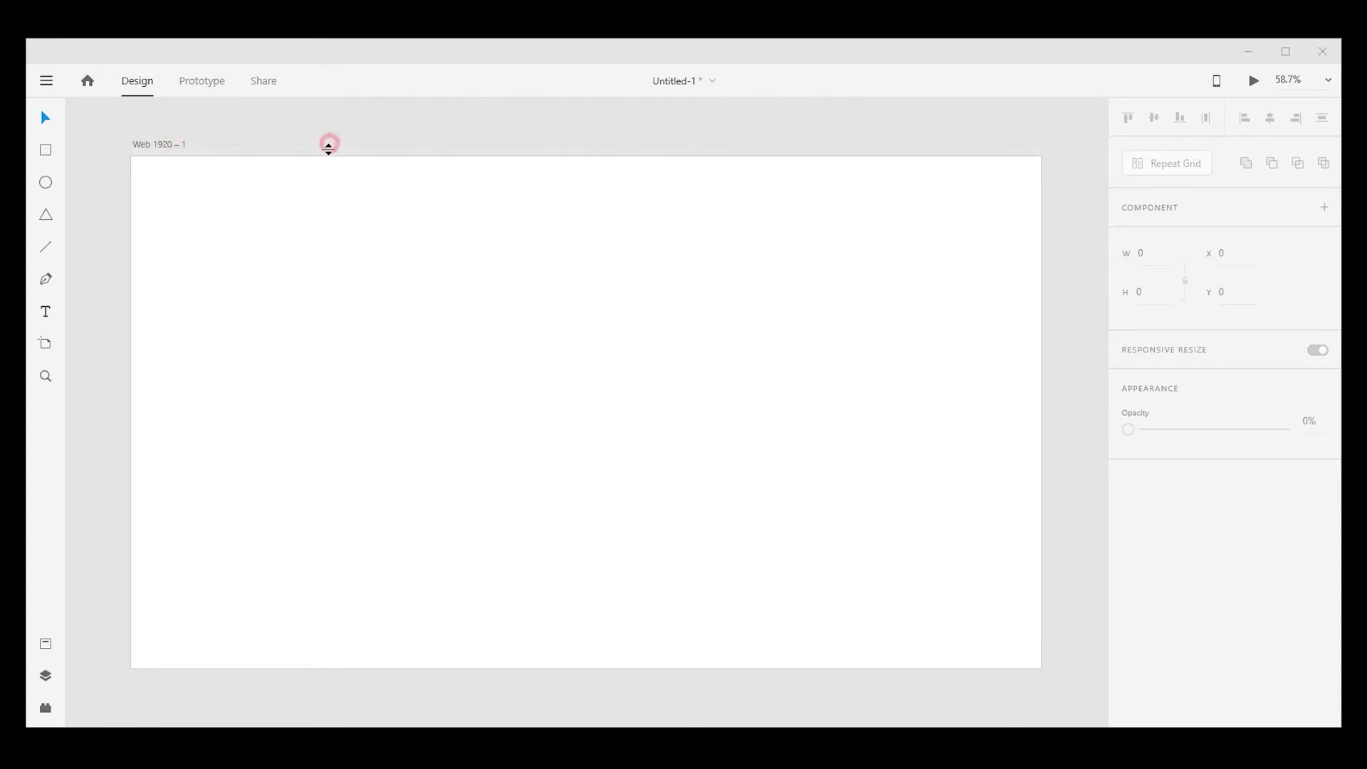
- Turn on the layout grid for the Web 1920 – 1 artboard and bring its column settings into view
{"action": "left_click", "coordinate": [160, 146]}
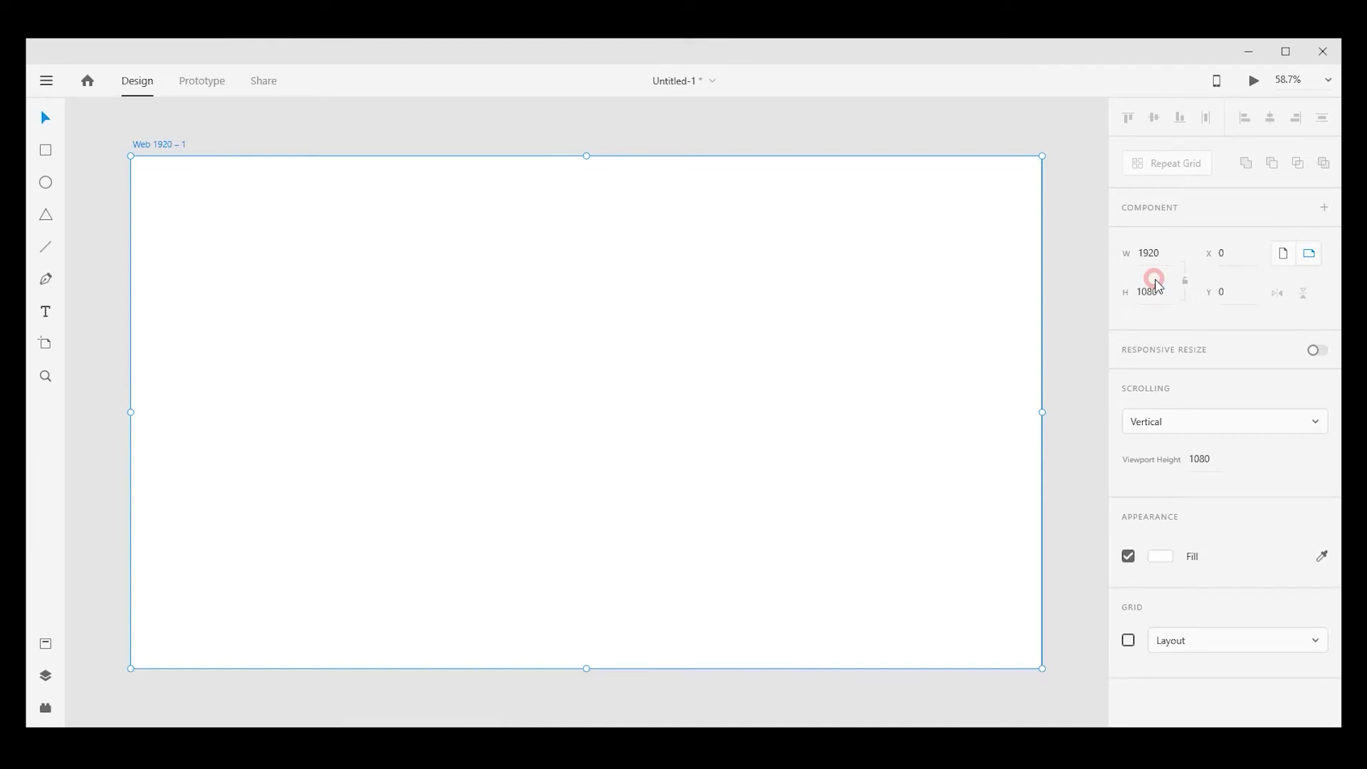
{"action": "left_click", "coordinate": [962, 128]}
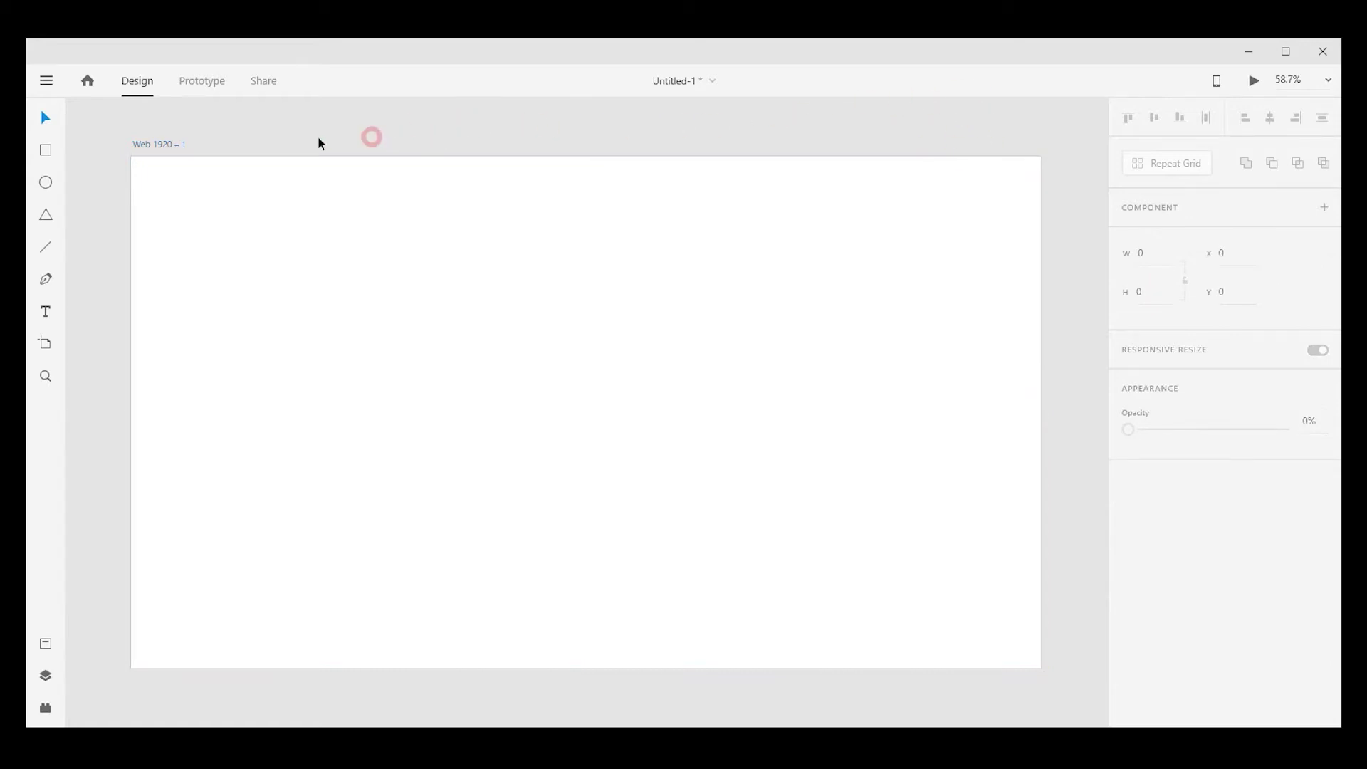
{"action": "left_click", "coordinate": [171, 147]}
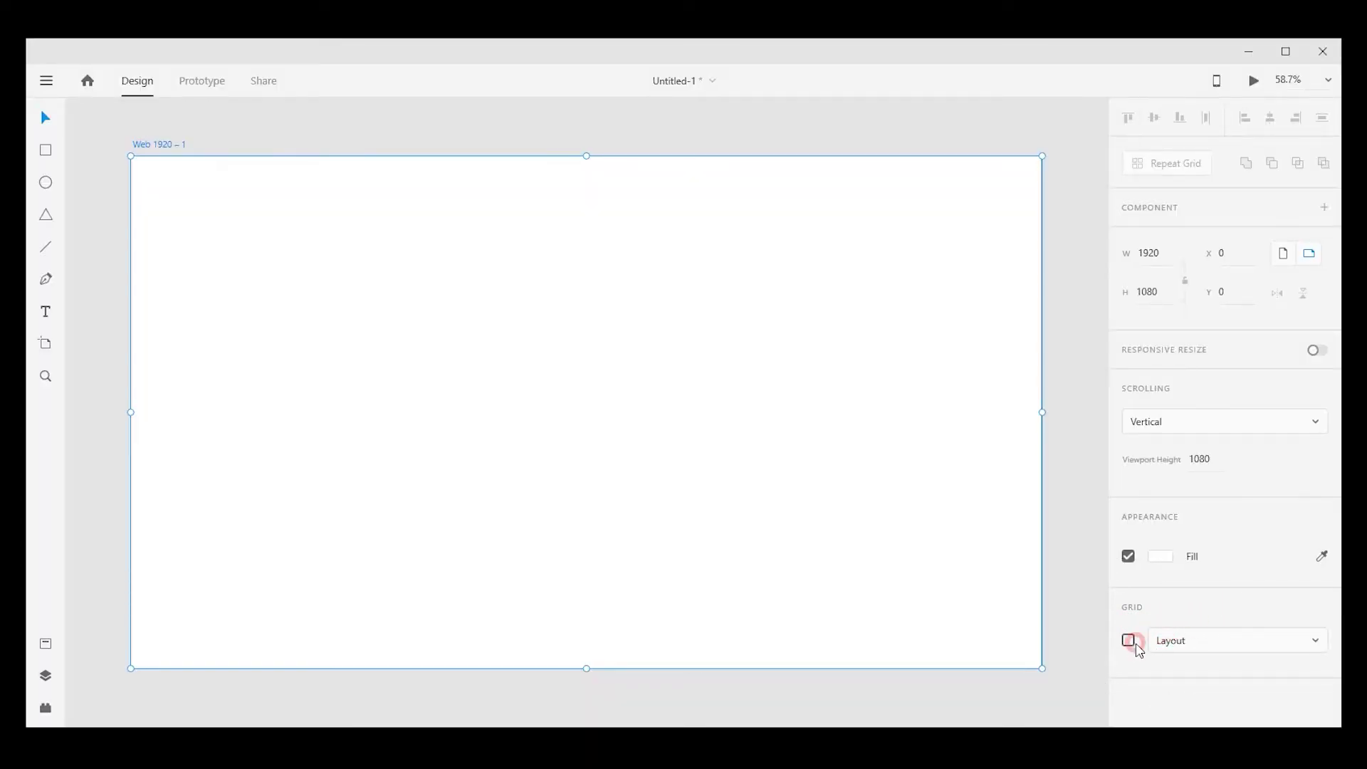
{"action": "left_click", "coordinate": [1129, 640]}
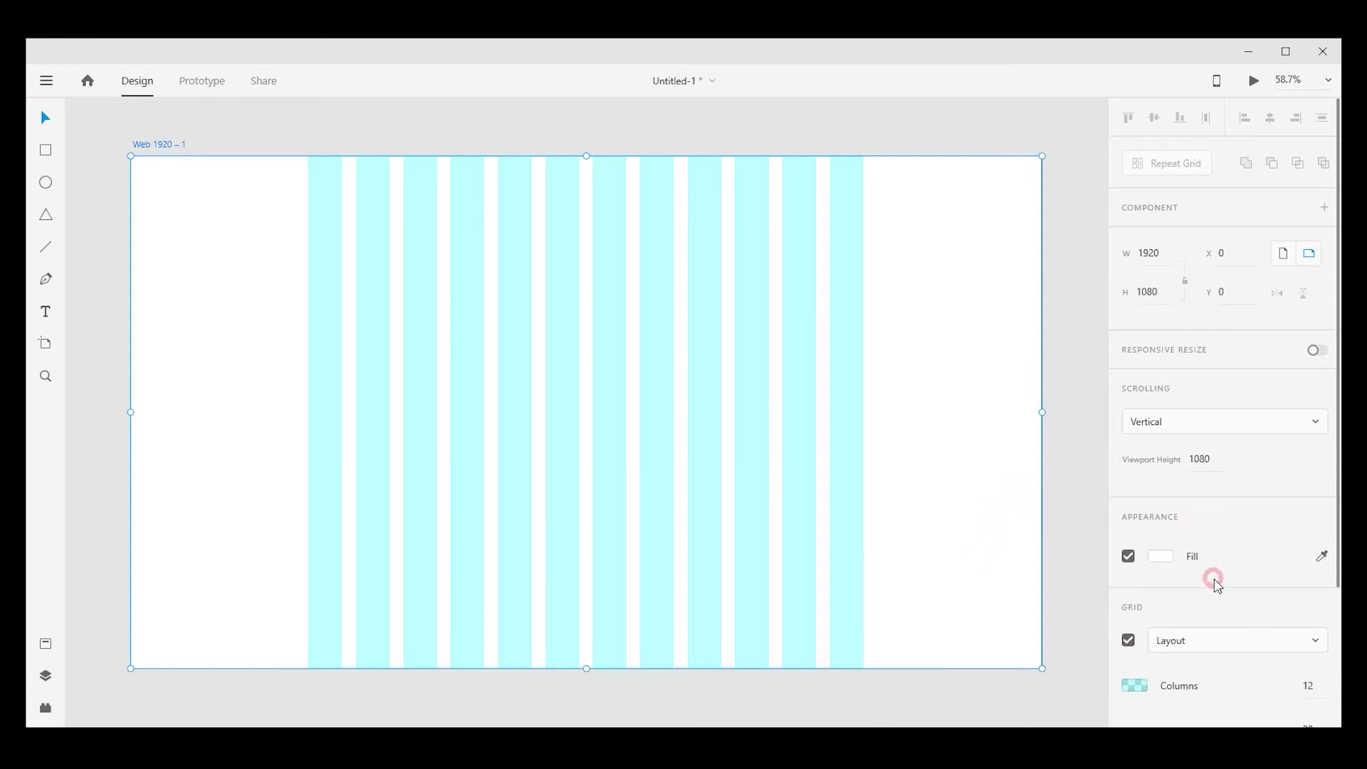
{"action": "scroll", "coordinate": [1216, 582], "scroll_direction": "down", "scroll_amount": 5}
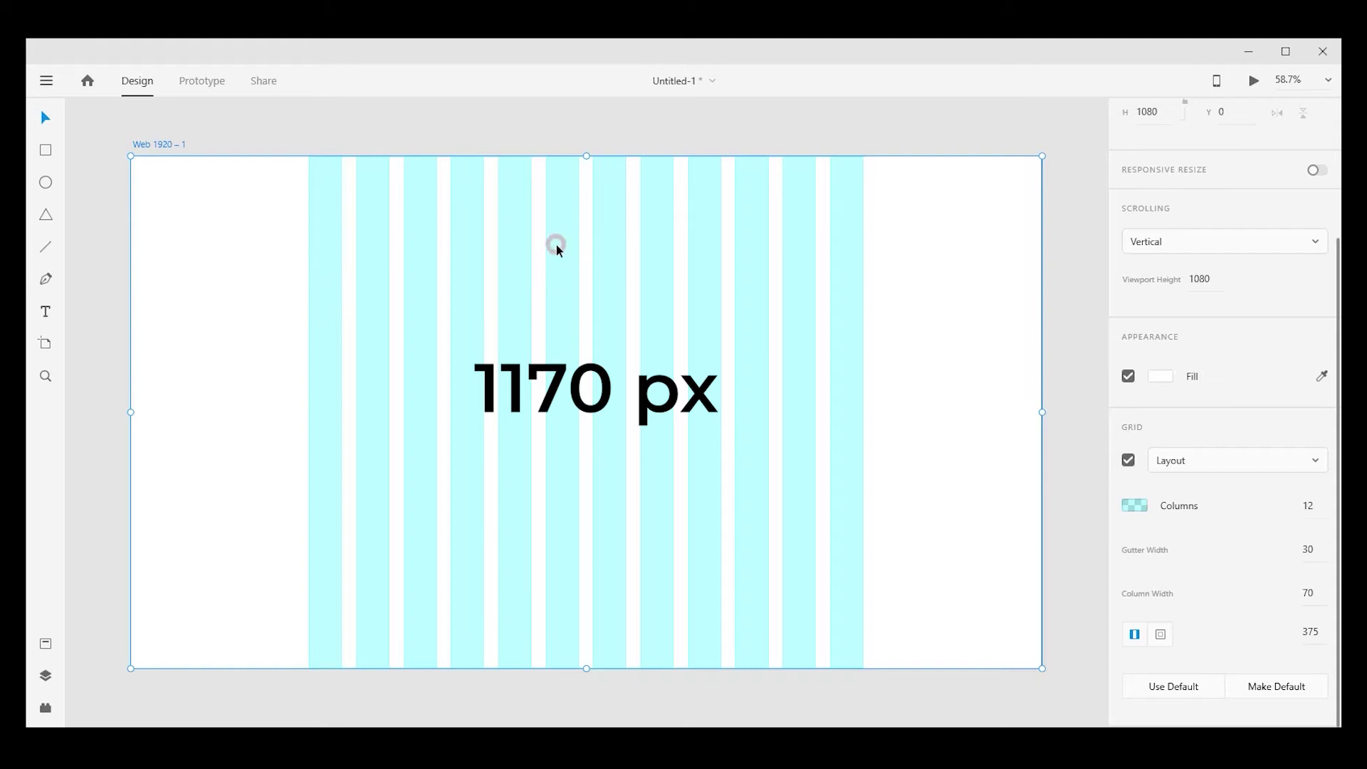
- Draw a rectangle across all 12 grid columns of the artboard, about 1170 px wide and 278 px tall
{"action": "left_click", "coordinate": [306, 234]}
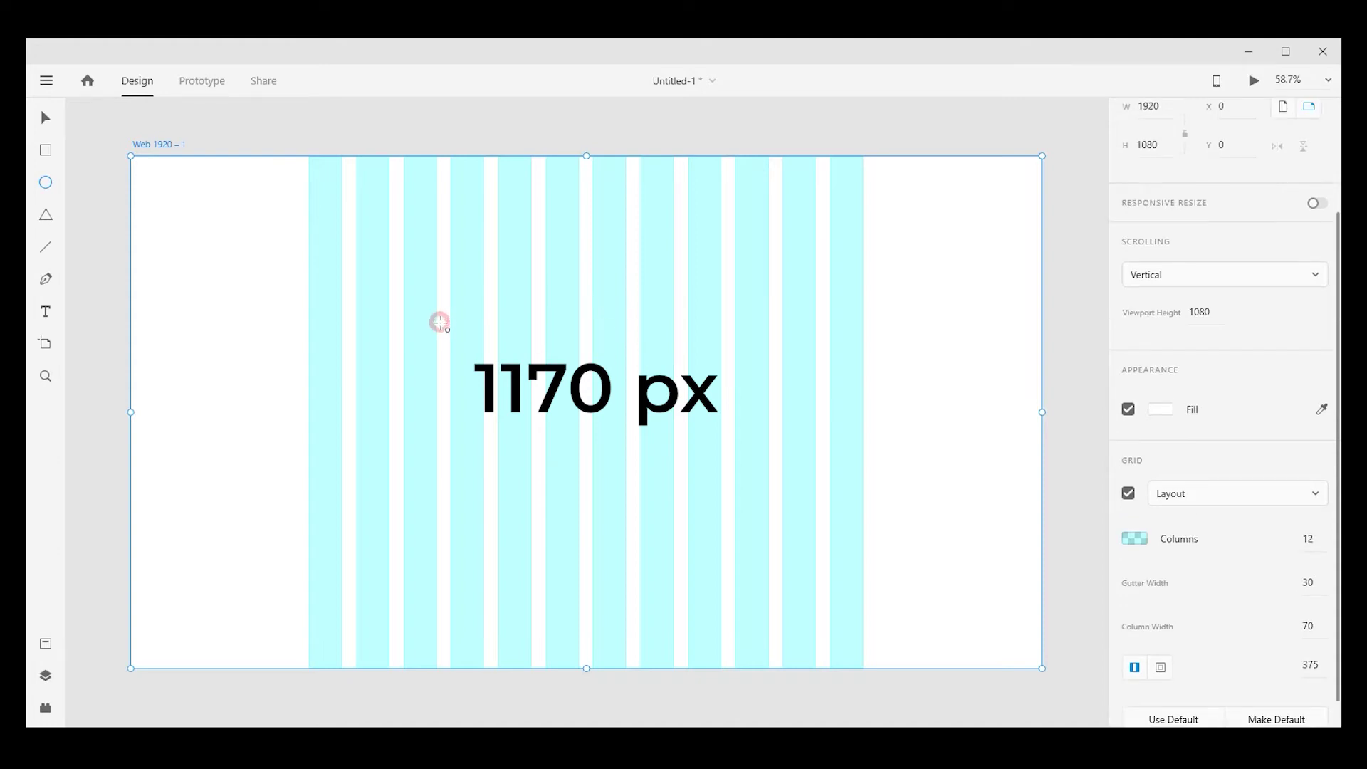
{"action": "key", "text": "r"}
{"action": "left_click_drag", "start_coordinate": [309, 280], "coordinate": [862, 412]}
{"action": "key", "text": "v"}
{"action": "mouse_move", "coordinate": [642, 360]}
{"action": "left_mouse_down"}
{"action": "mouse_move", "coordinate": [663, 353]}
{"action": "mouse_move", "coordinate": [626, 368]}
{"action": "left_mouse_up"}
{"action": "left_click", "coordinate": [915, 256]}
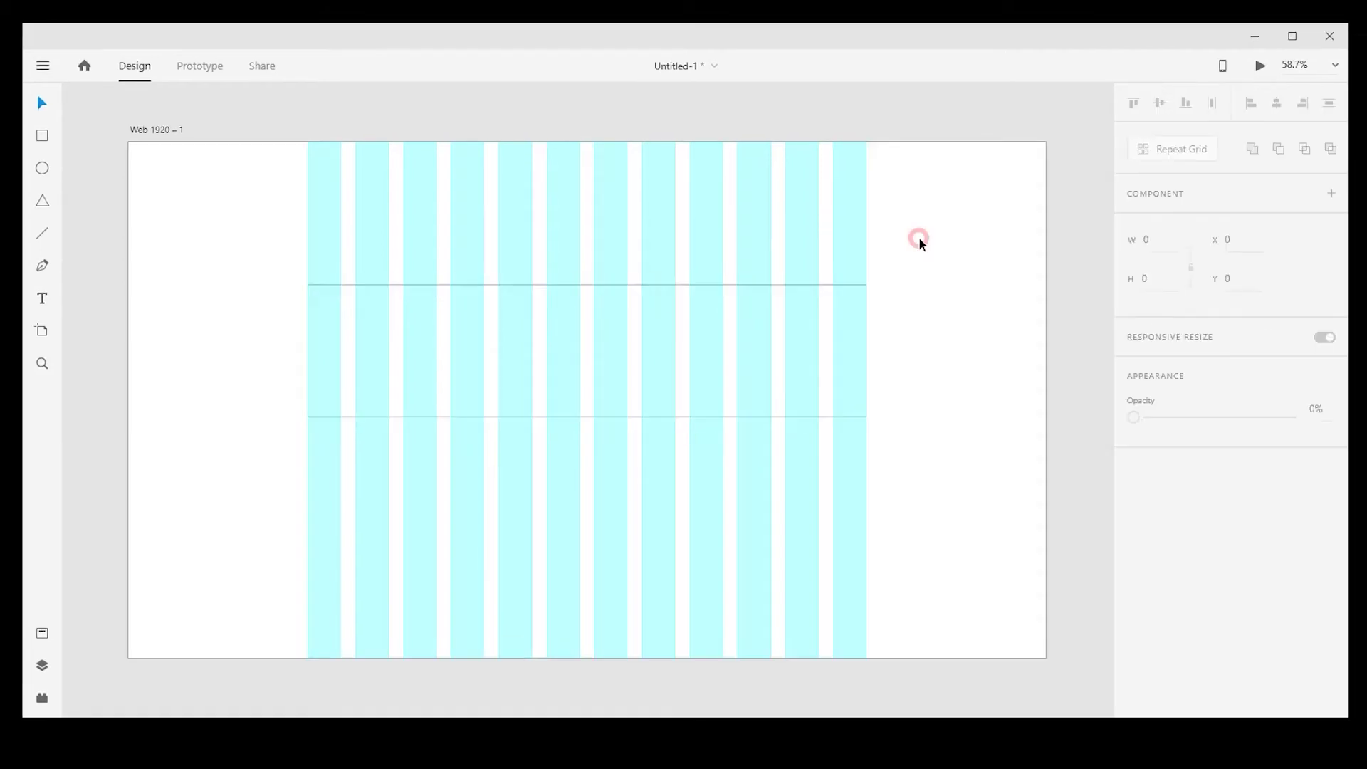
- Open the Windows Calculator and subtract the 1170 px grid width from the 1920 px artboard width
{"action": "key", "text": "super+r"}
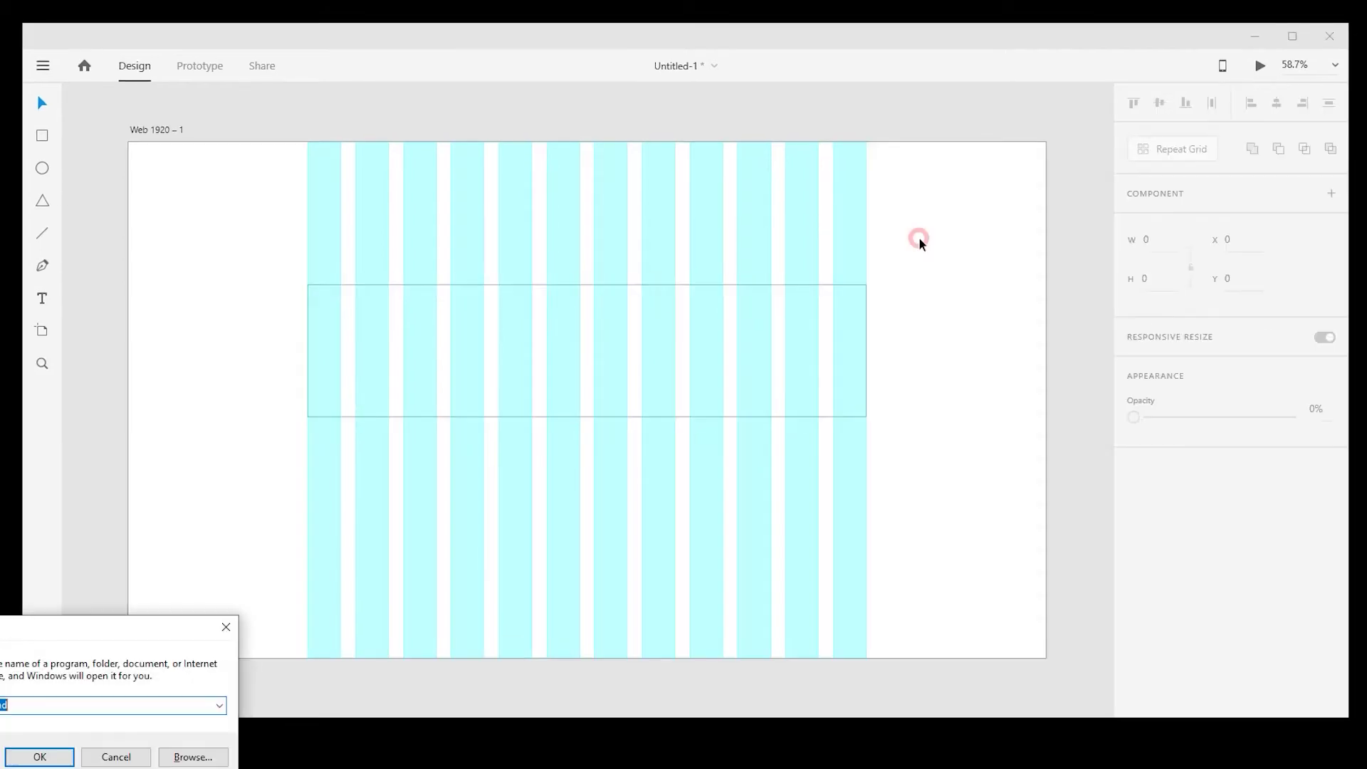
{"action": "type", "text": "calc"}
{"action": "key", "text": "Return"}
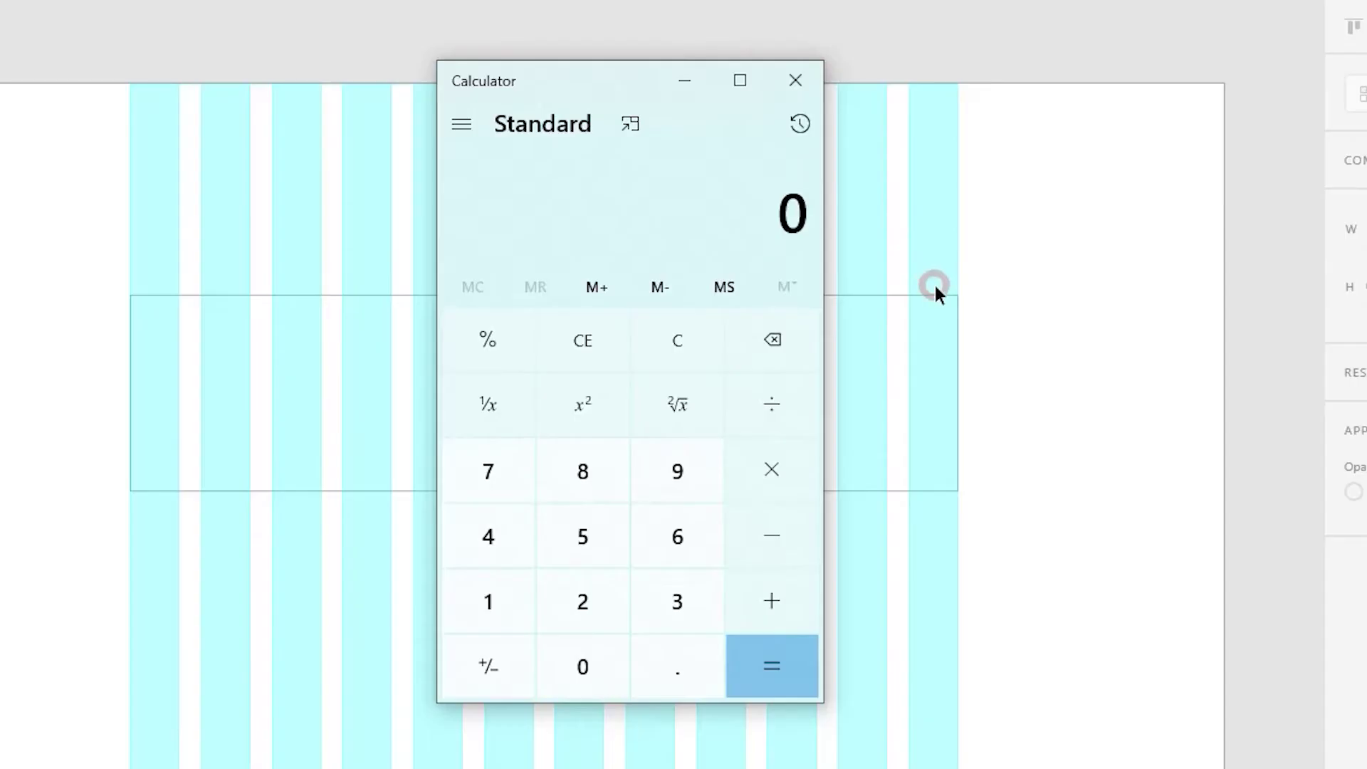
{"action": "type", "text": "1920"}
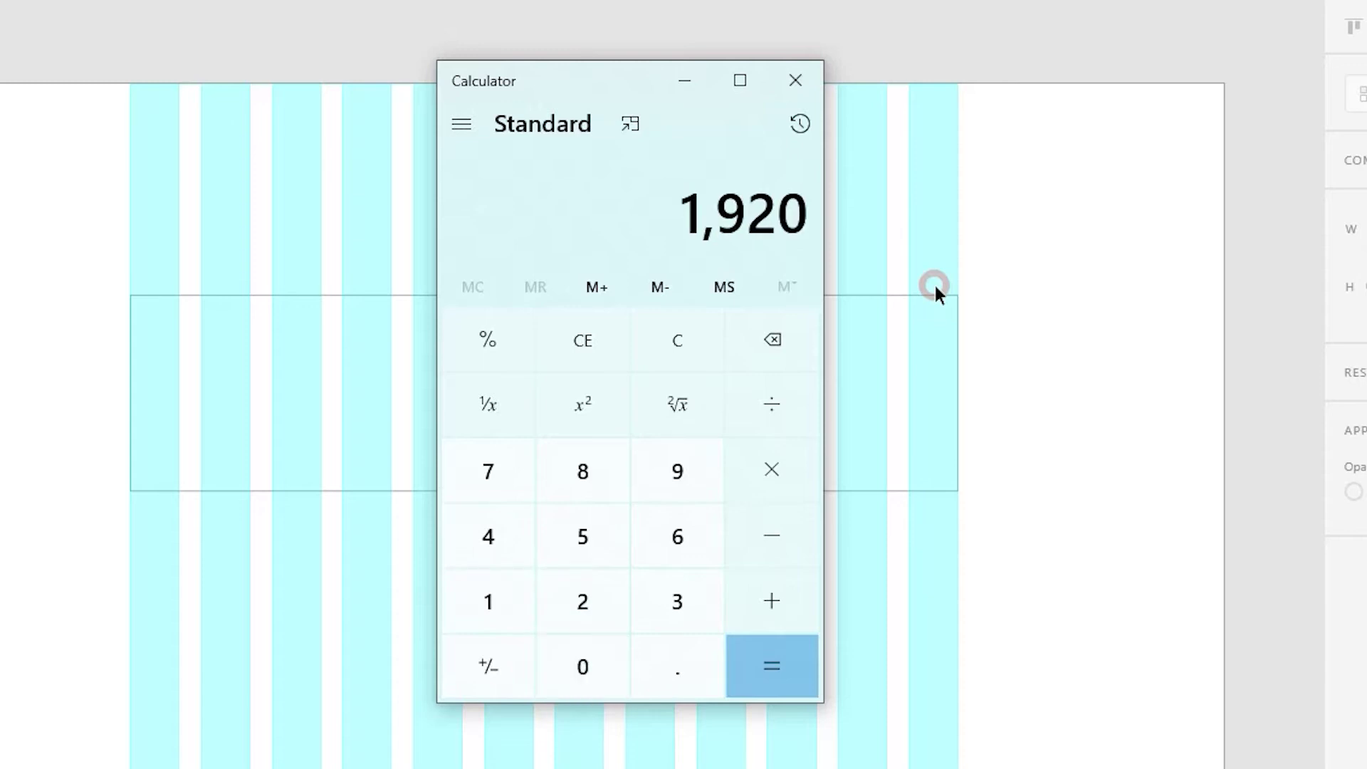
{"action": "key", "text": "minus"}
{"action": "type", "text": "1,170"}
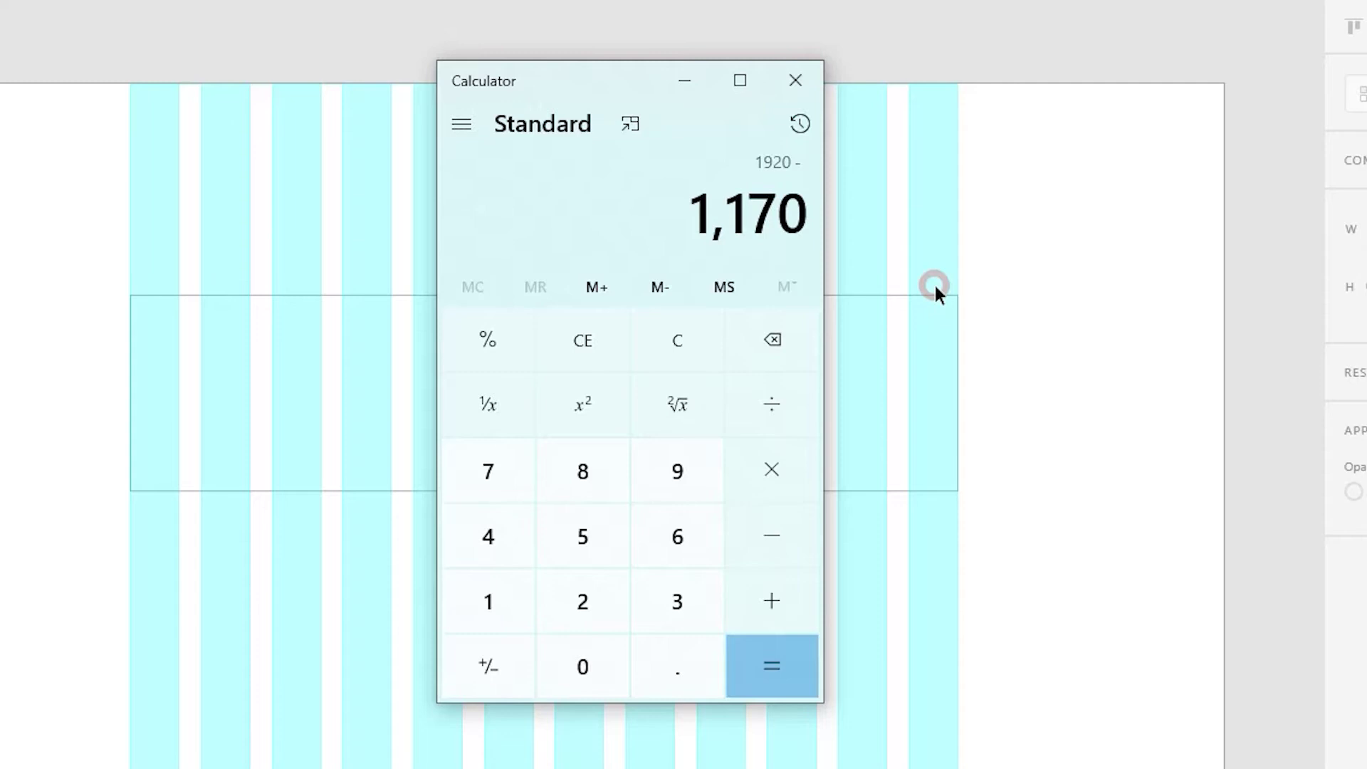
{"action": "key", "text": "Return"}
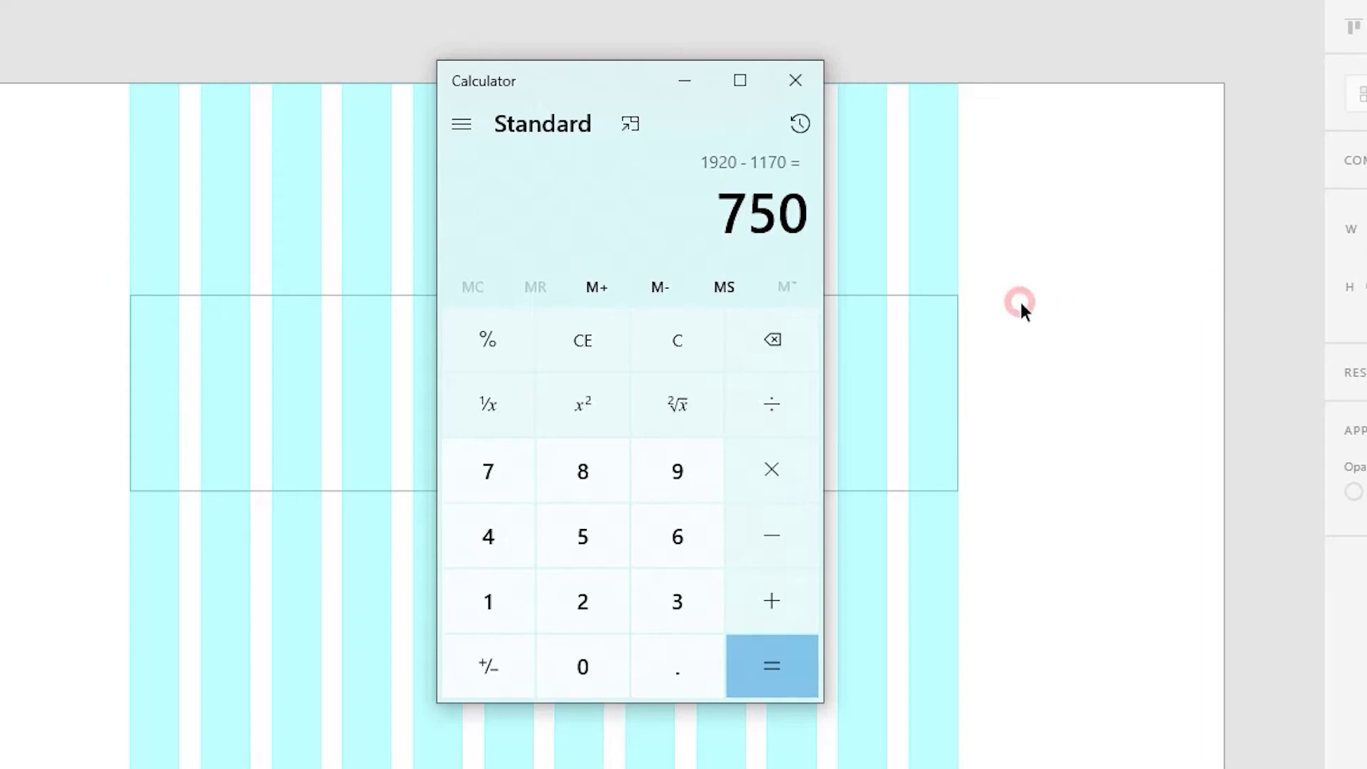
- Divide the remaining width by 2 to work out each side margin, and close the Calculator
{"action": "key", "text": "slash"}
{"action": "key", "text": "2"}
{"action": "key", "text": "Return"}
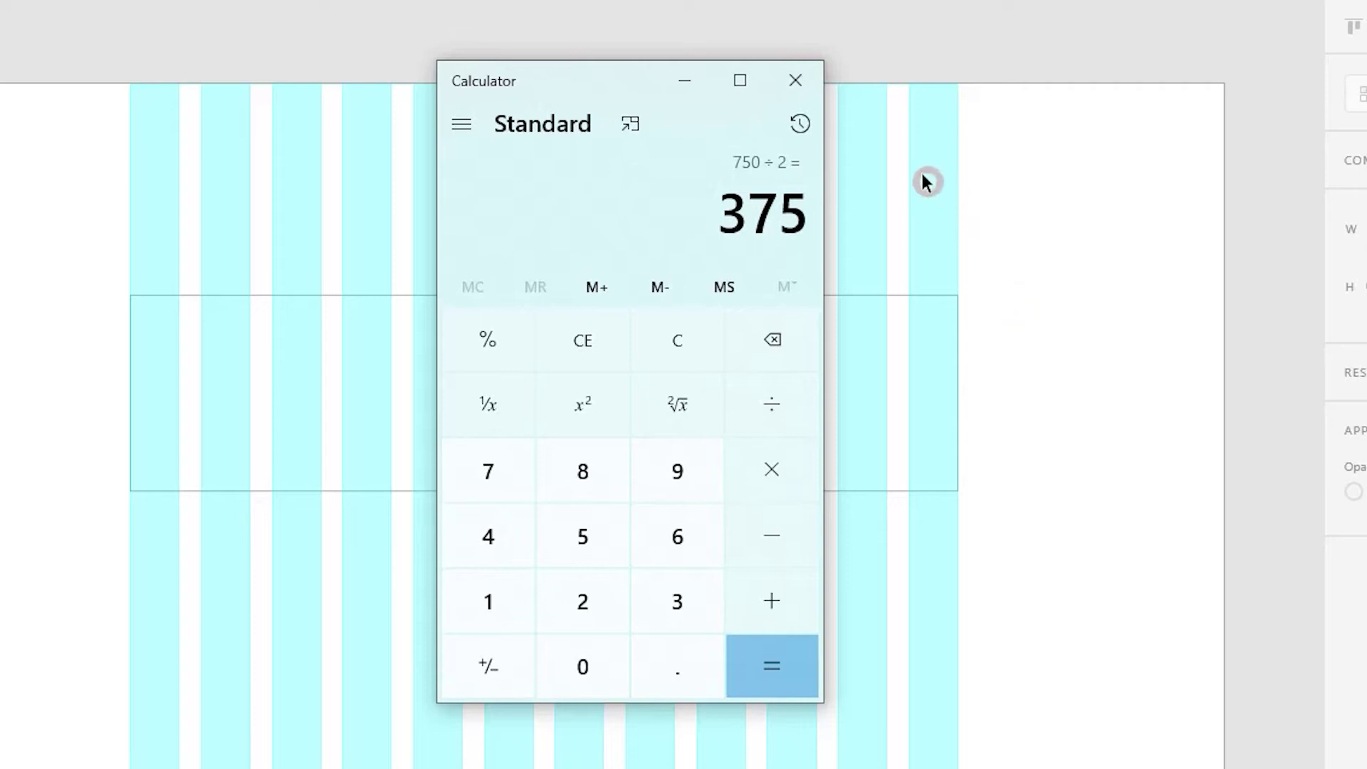
{"action": "left_click", "coordinate": [809, 83]}
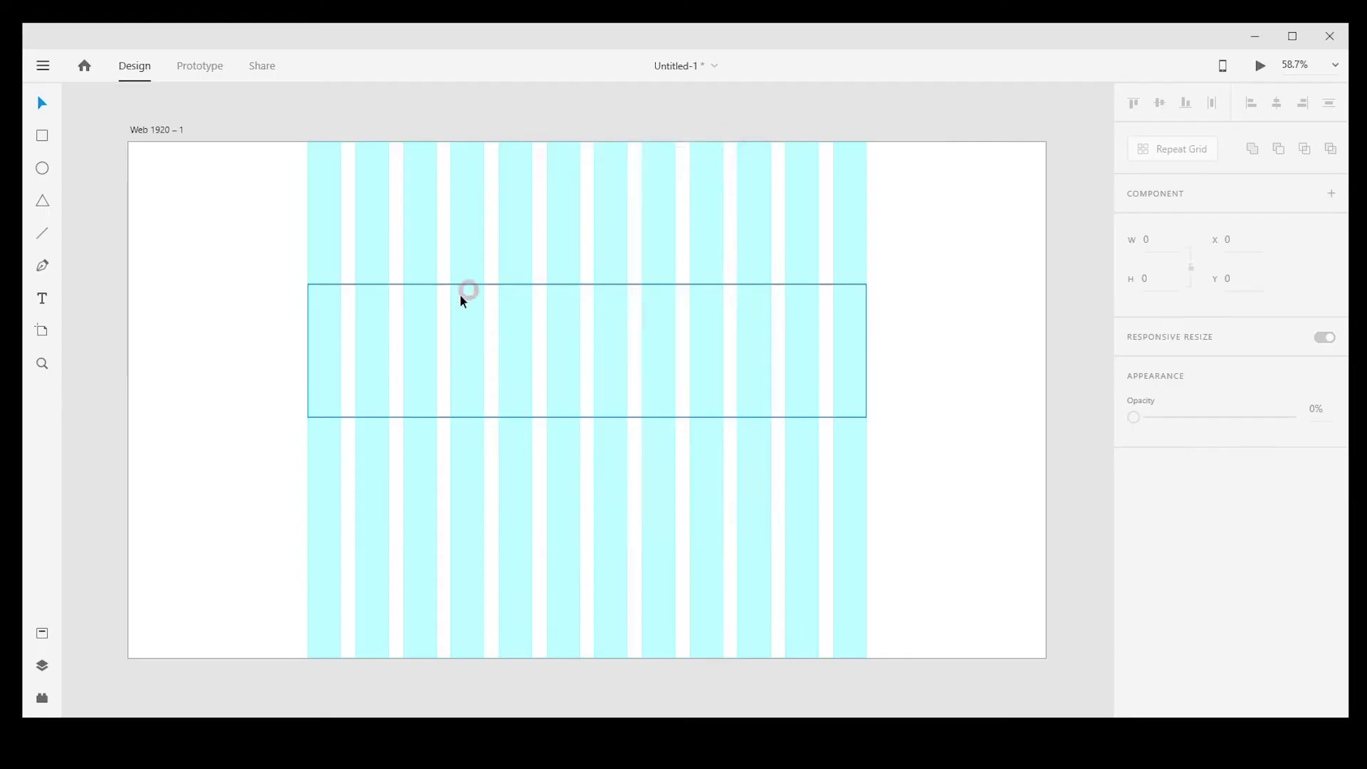
- Examine the artboard's column count, gutter width, column width and margin settings, including a close-up of the gutters between columns
{"action": "left_click_drag", "start_coordinate": [692, 313], "coordinate": [671, 308]}
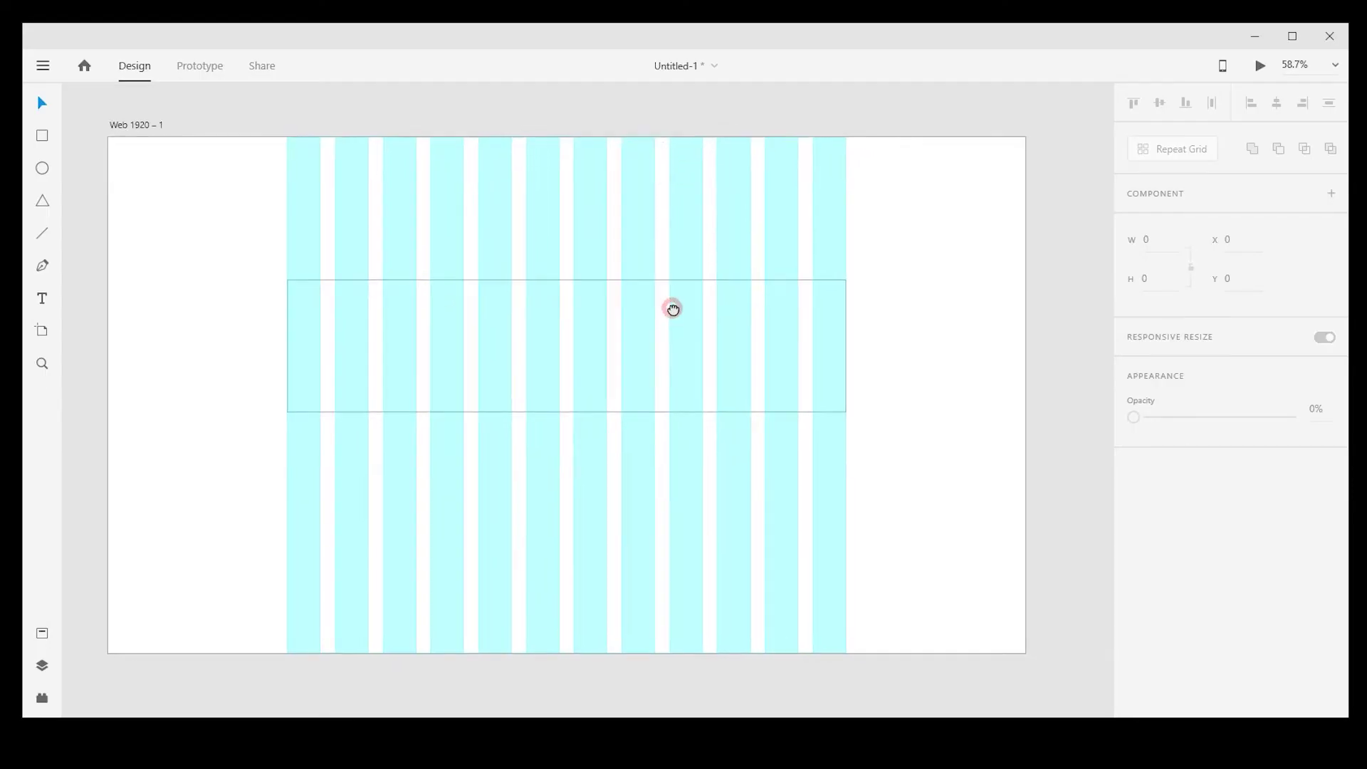
{"action": "left_click", "coordinate": [145, 124]}
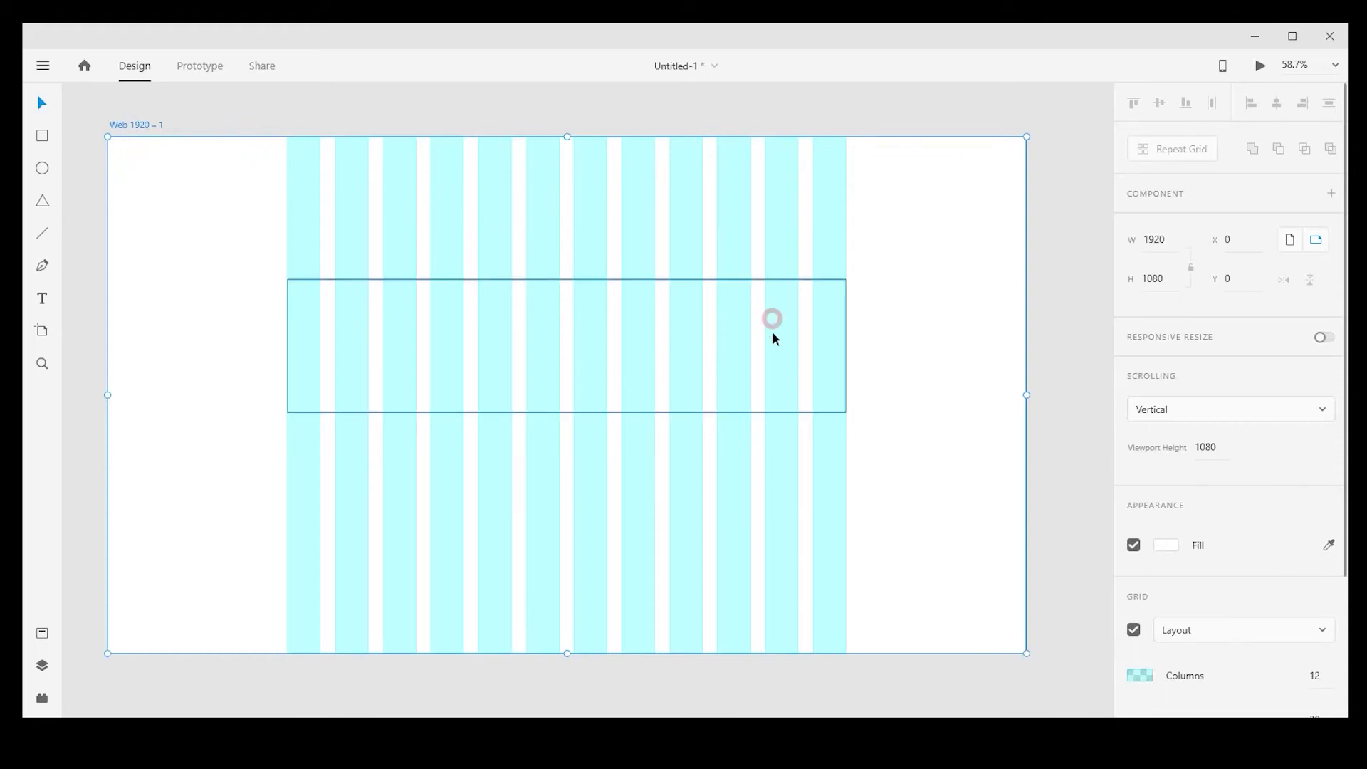
{"action": "scroll", "coordinate": [985, 573], "scroll_direction": "down", "scroll_amount": 1}
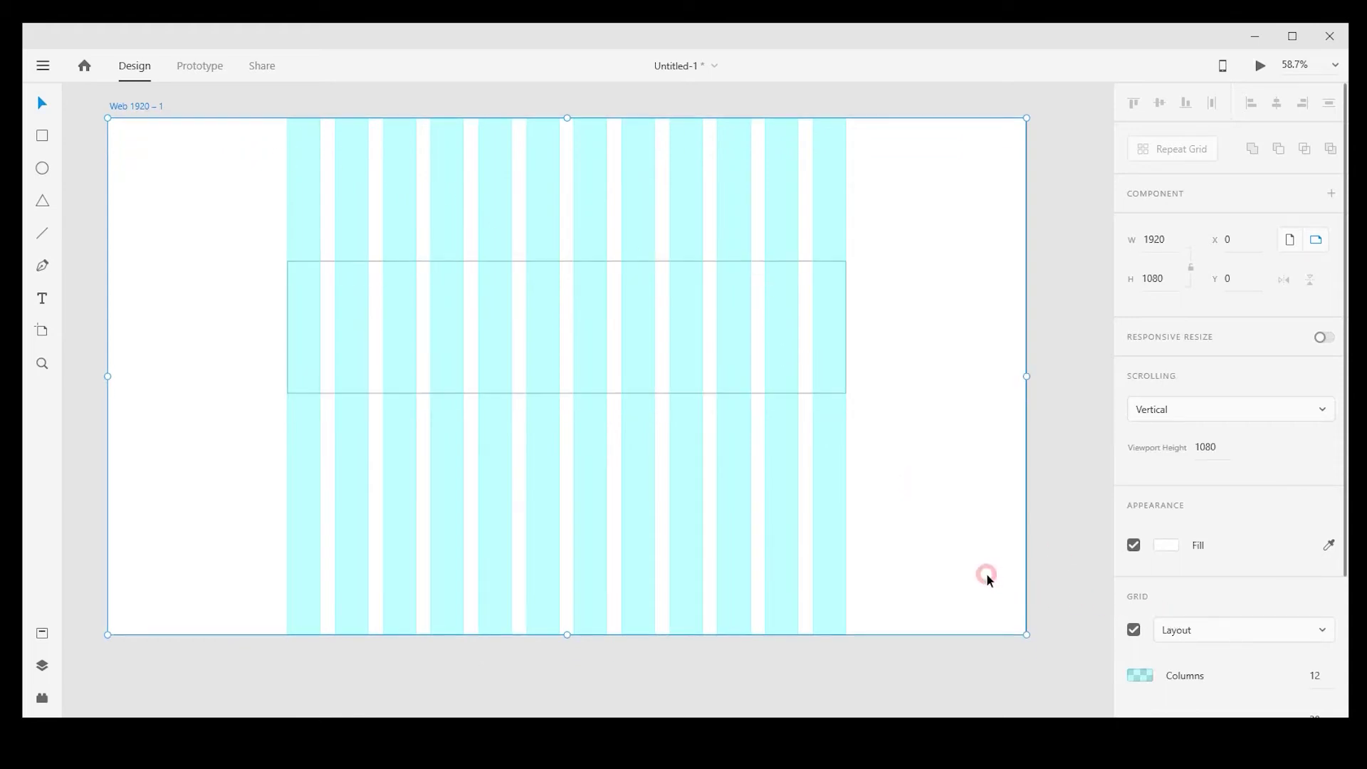
{"action": "scroll", "coordinate": [1302, 626], "scroll_direction": "down", "scroll_amount": 5}
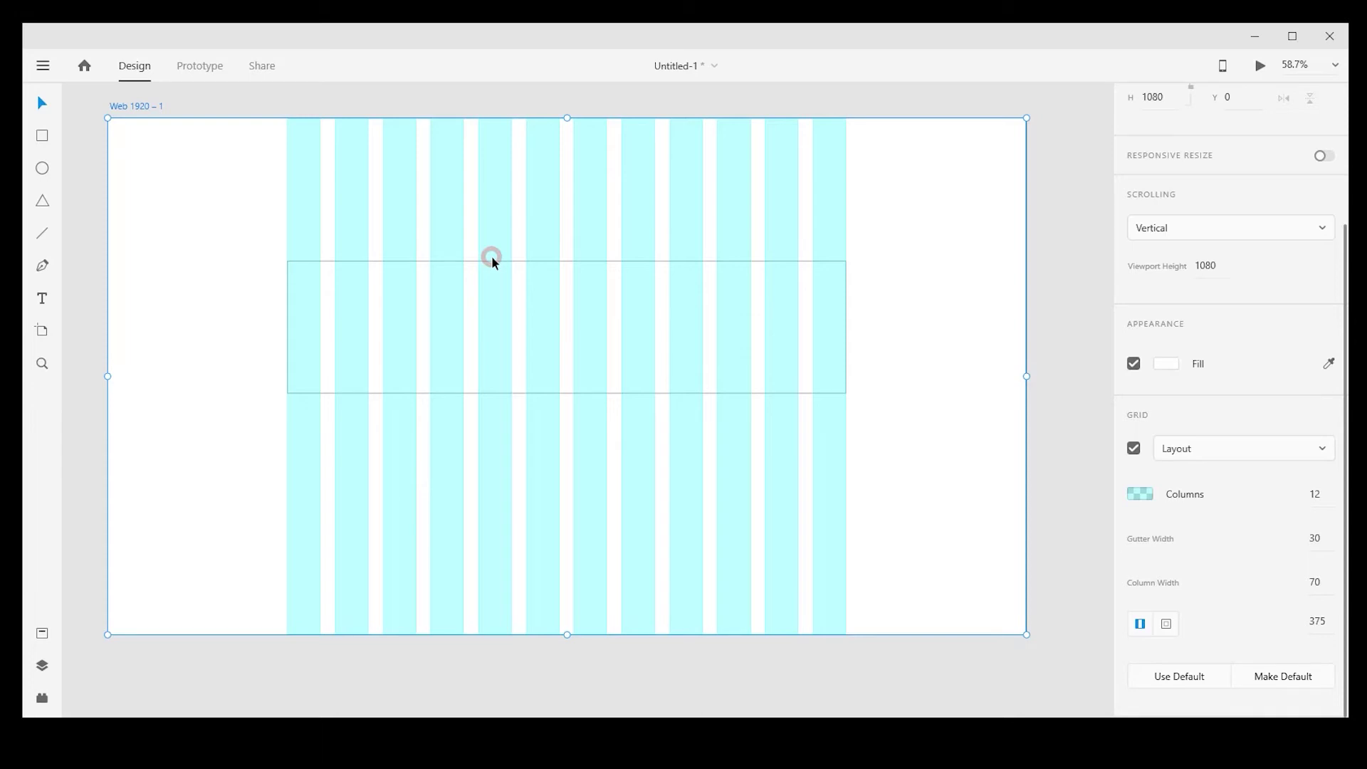
{"action": "left_click", "coordinate": [351, 97]}
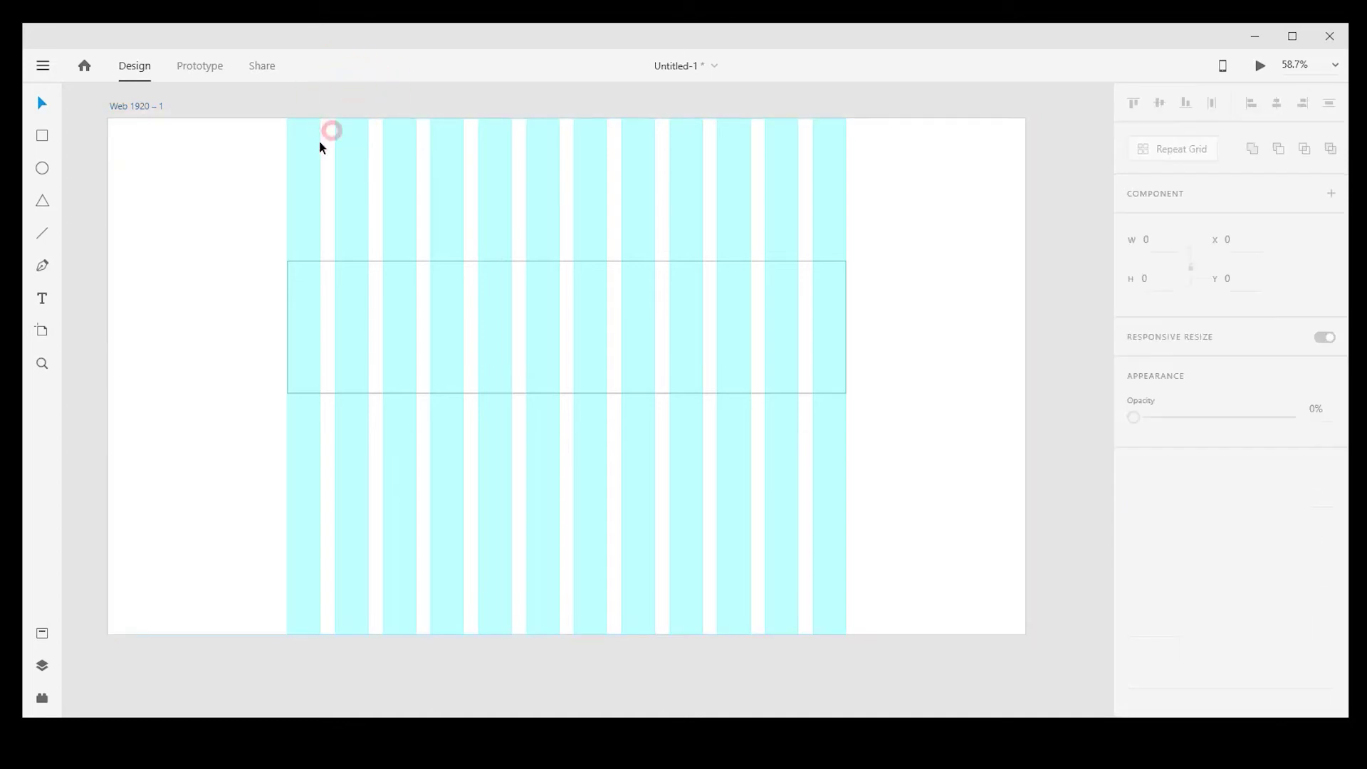
{"action": "left_click", "coordinate": [126, 105]}
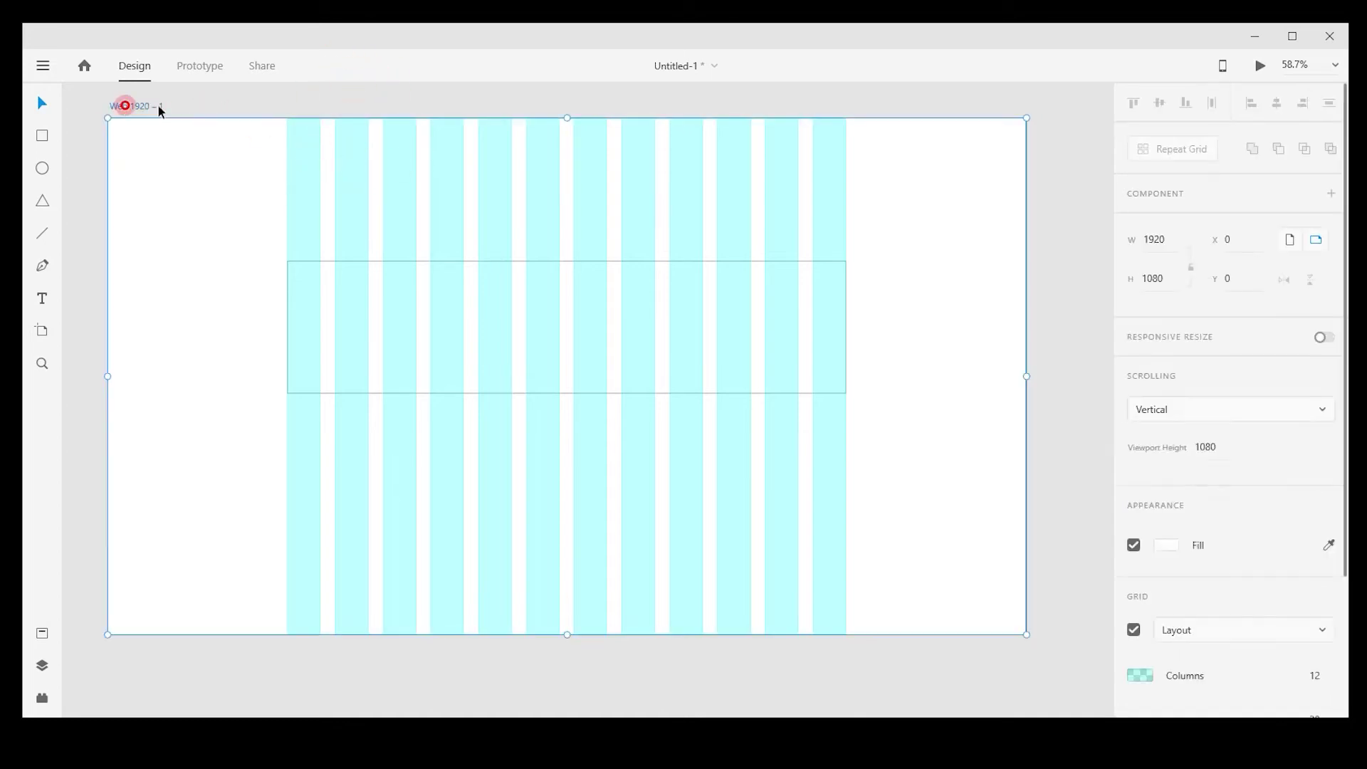
{"action": "scroll", "coordinate": [1281, 580], "scroll_direction": "down", "scroll_amount": 5}
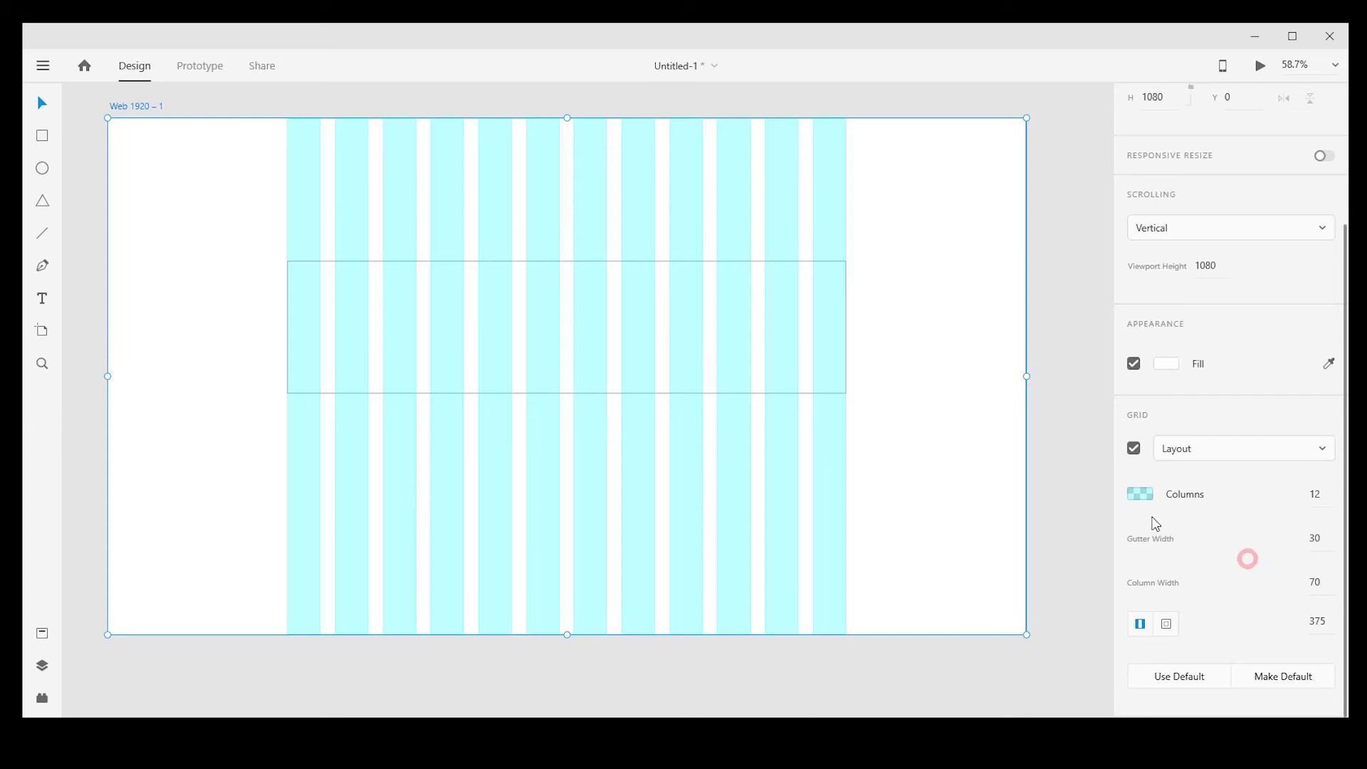
{"action": "left_click_drag", "start_coordinate": [631, 189], "coordinate": [720, 229], "text": "ctrl"}
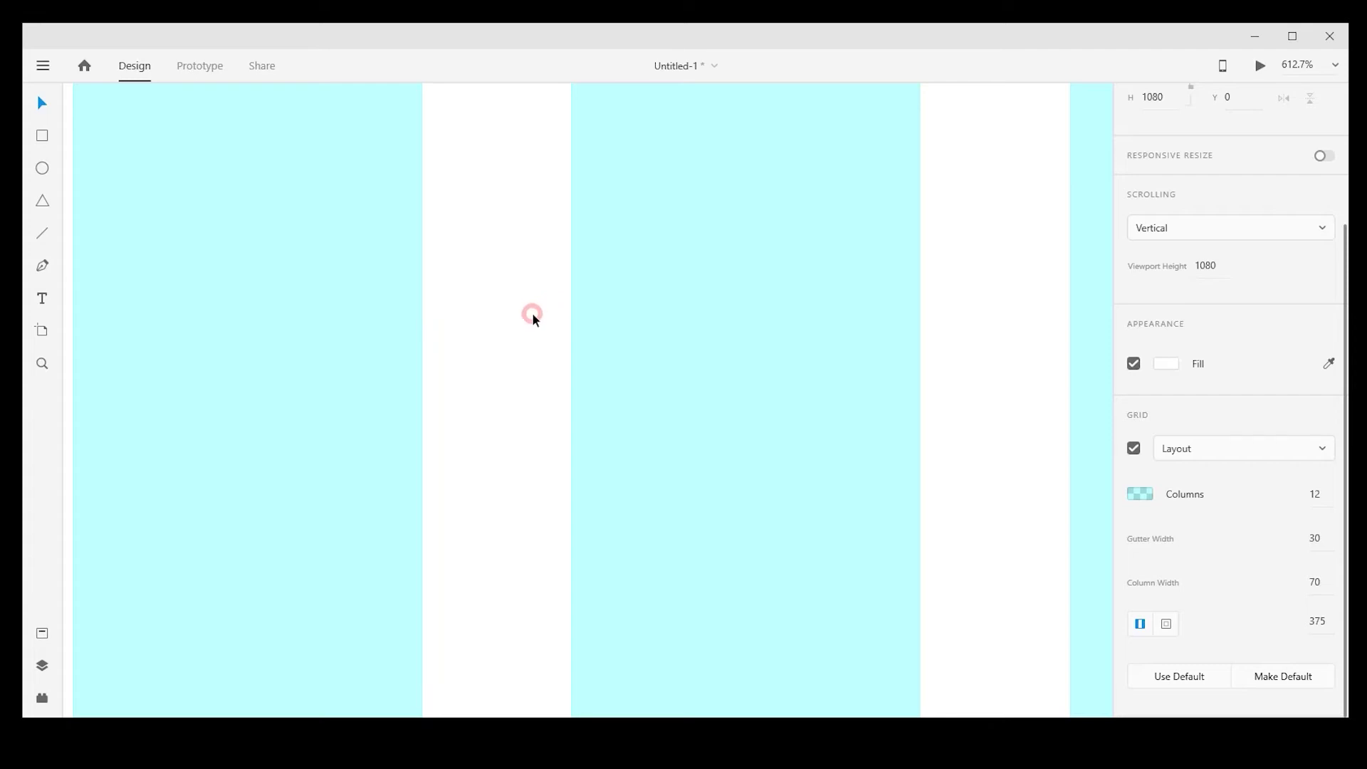
{"action": "key", "text": "ctrl+0"}
{"action": "left_click", "coordinate": [873, 121]}
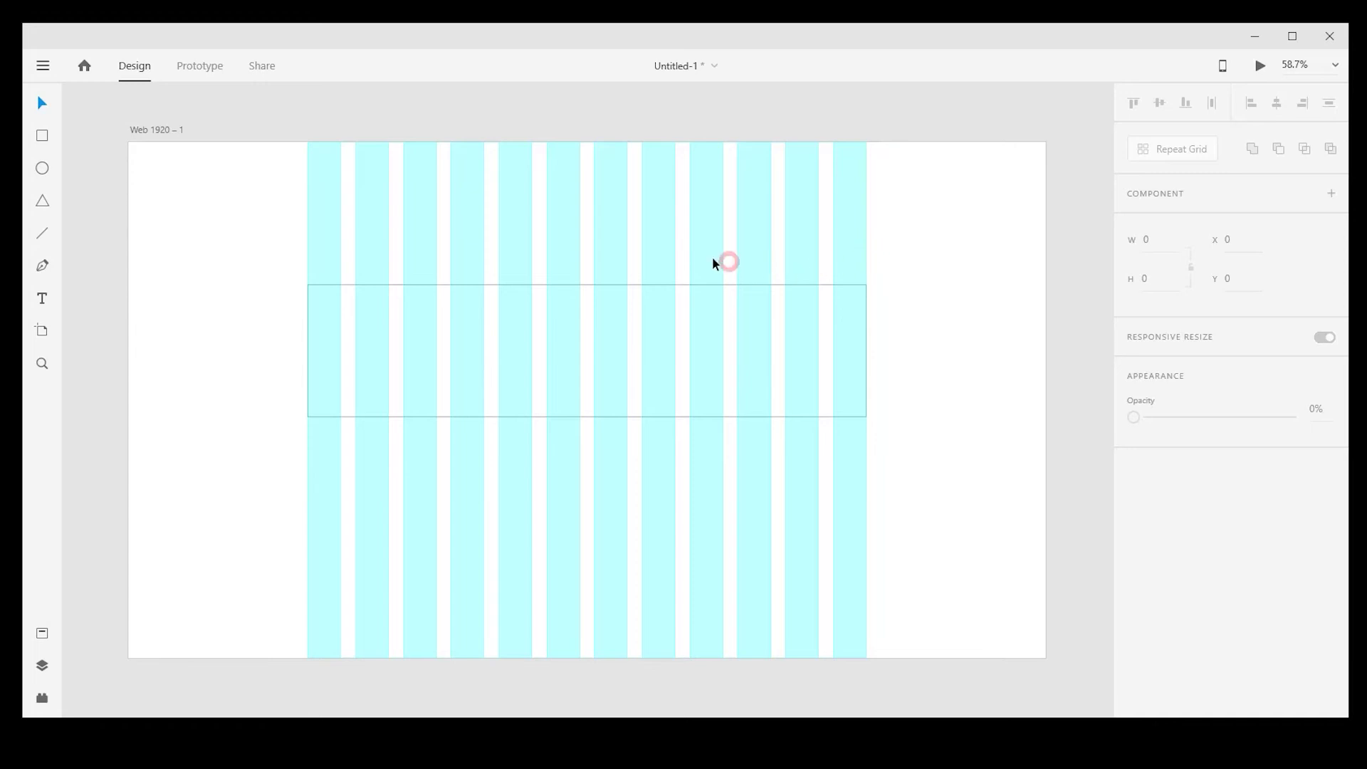
- Switch the artboard's layout grid from linked margins to a separate margin value for each side, and deselect the artboard
{"action": "left_click", "coordinate": [663, 284]}
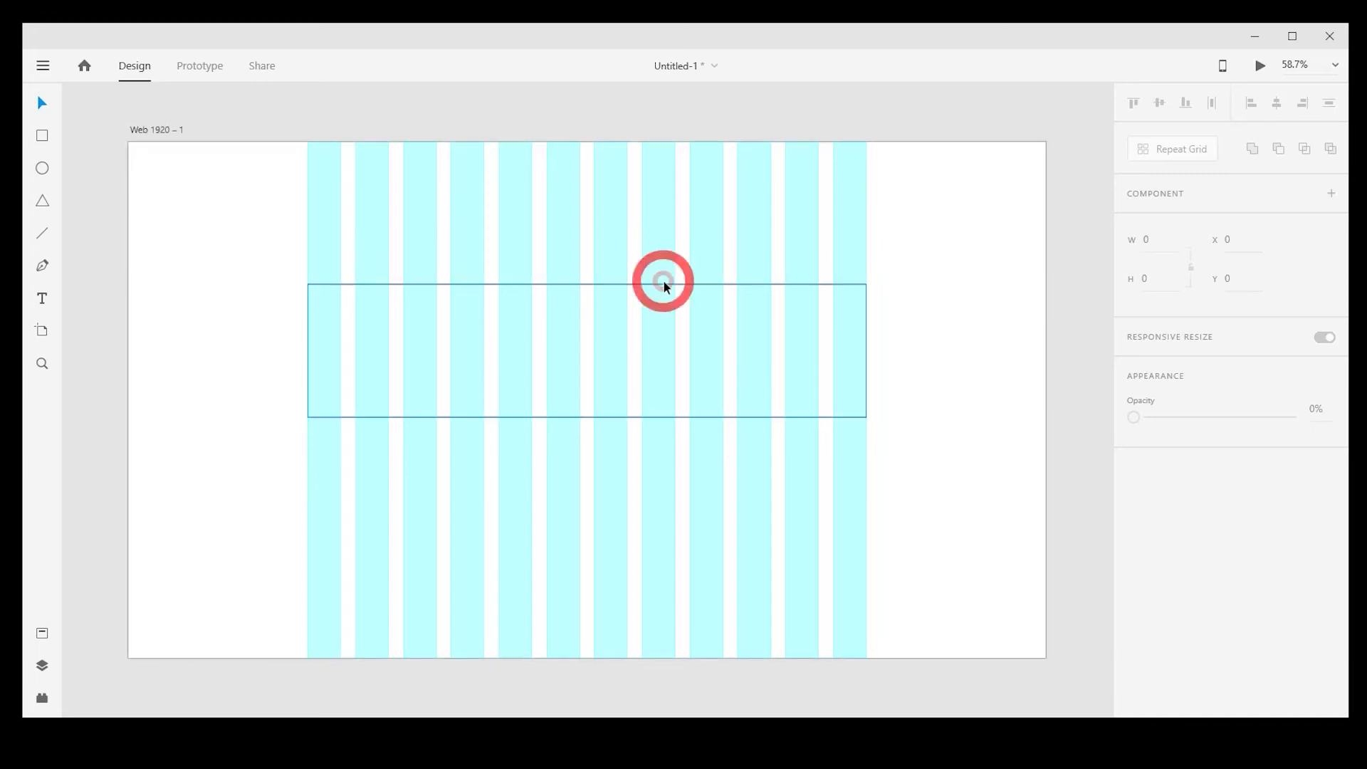
{"action": "left_click", "coordinate": [157, 128]}
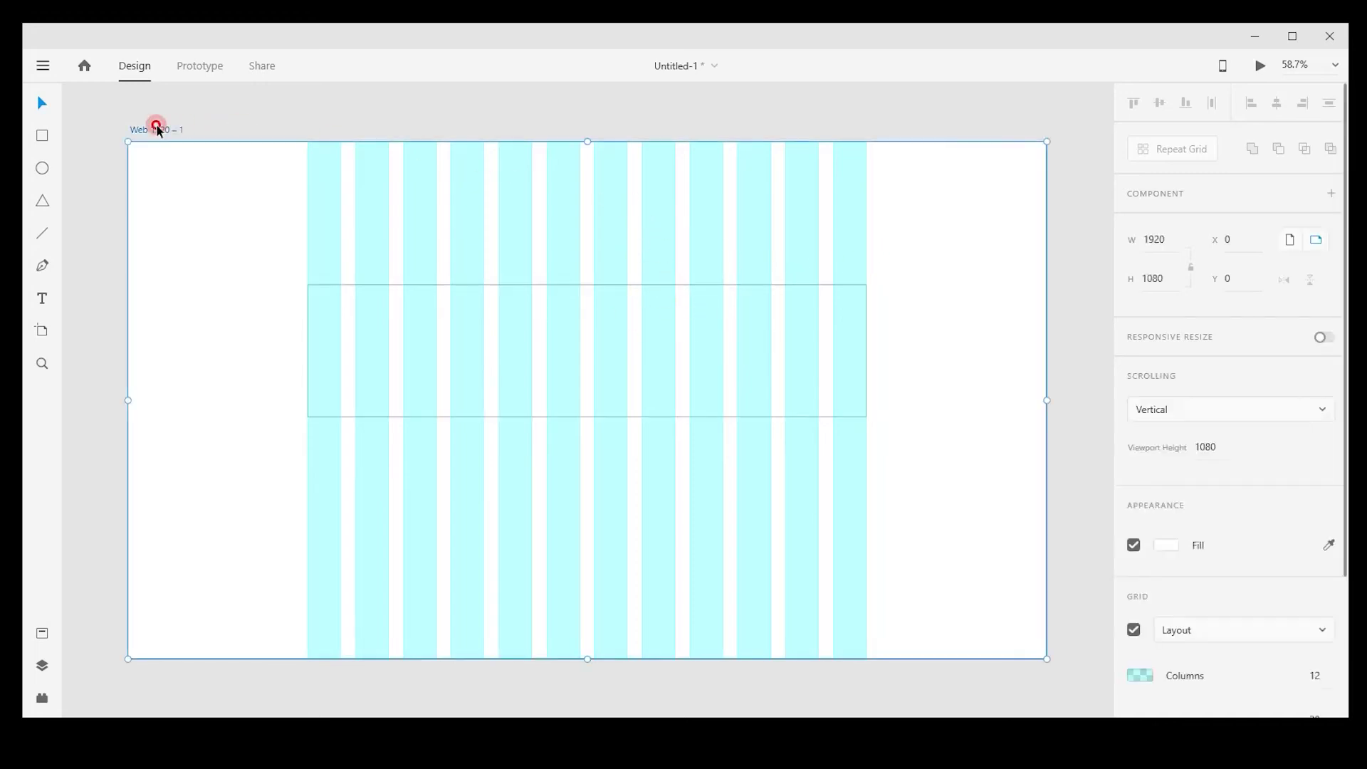
{"action": "scroll", "coordinate": [1321, 503], "scroll_direction": "down", "scroll_amount": 3}
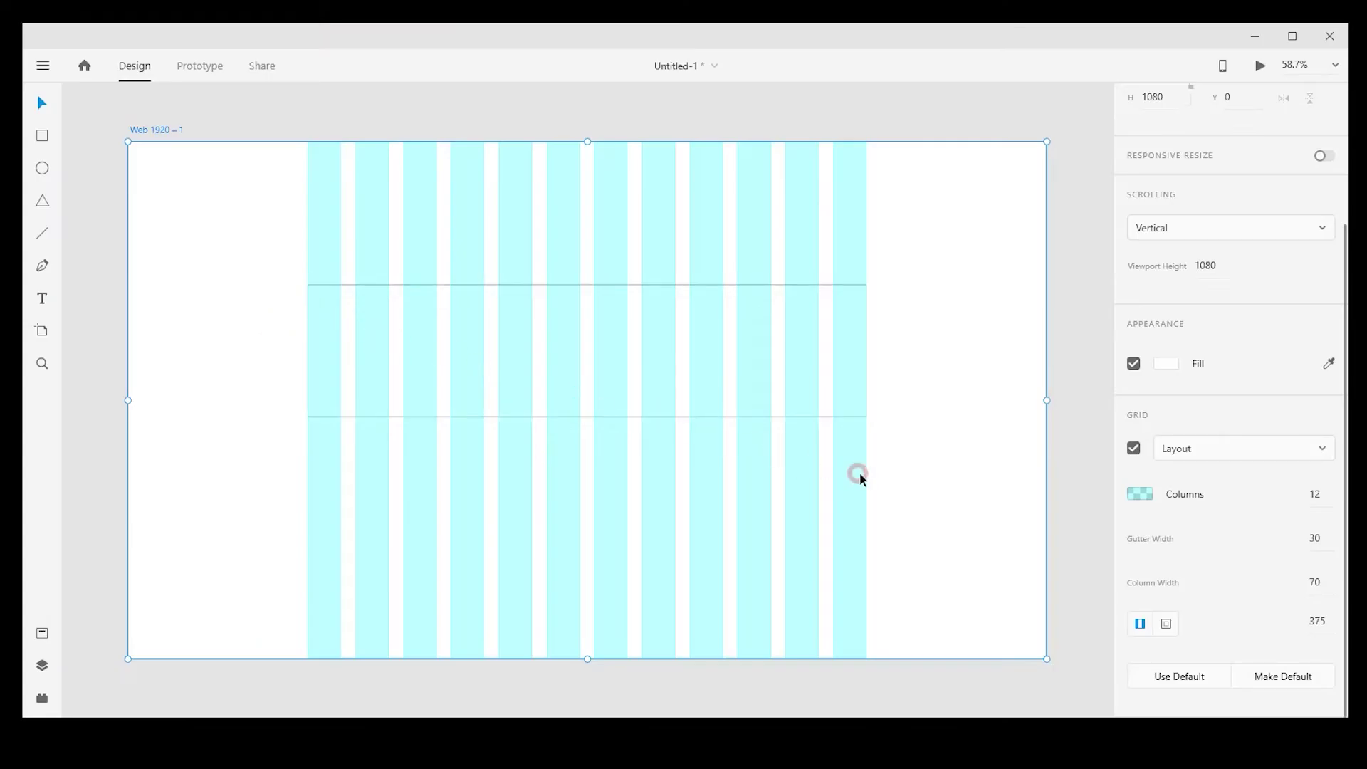
{"action": "left_click", "coordinate": [1165, 623]}
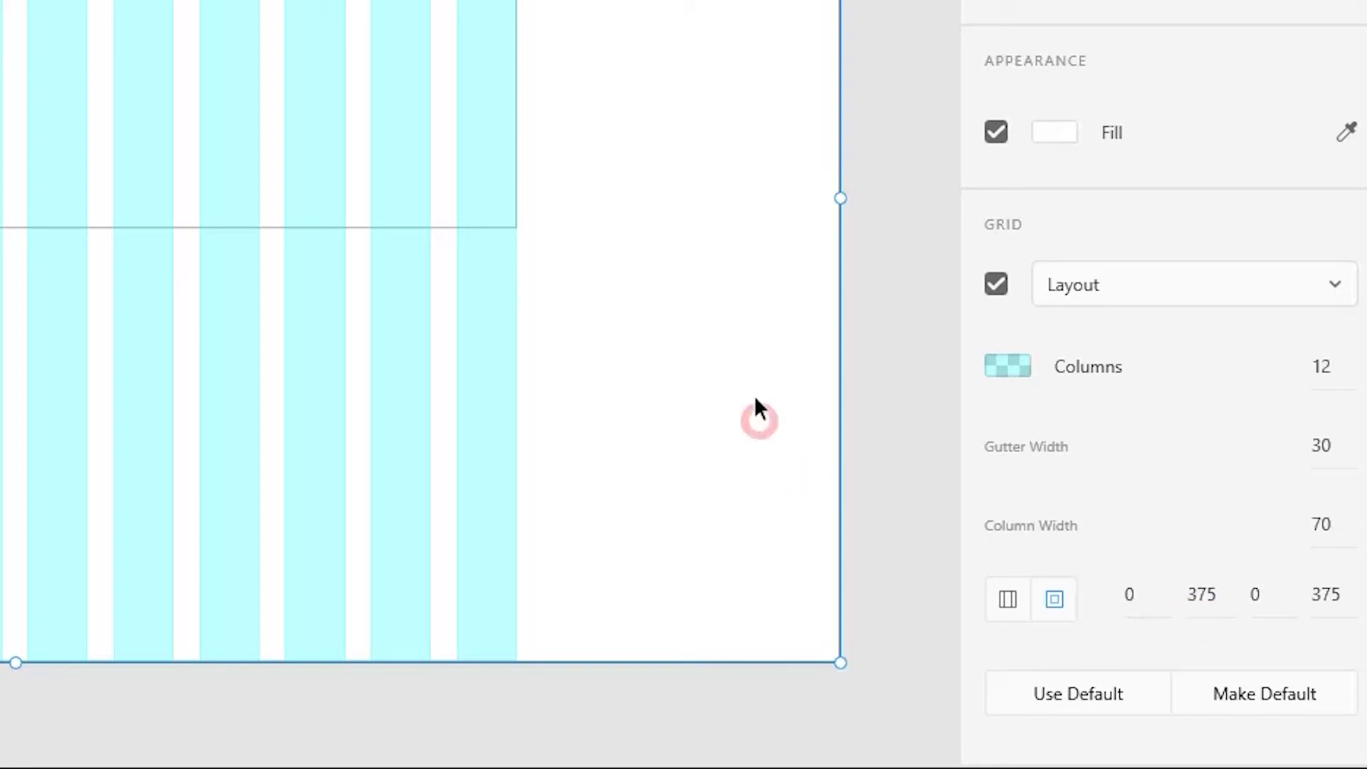
{"action": "left_click", "coordinate": [307, 151]}
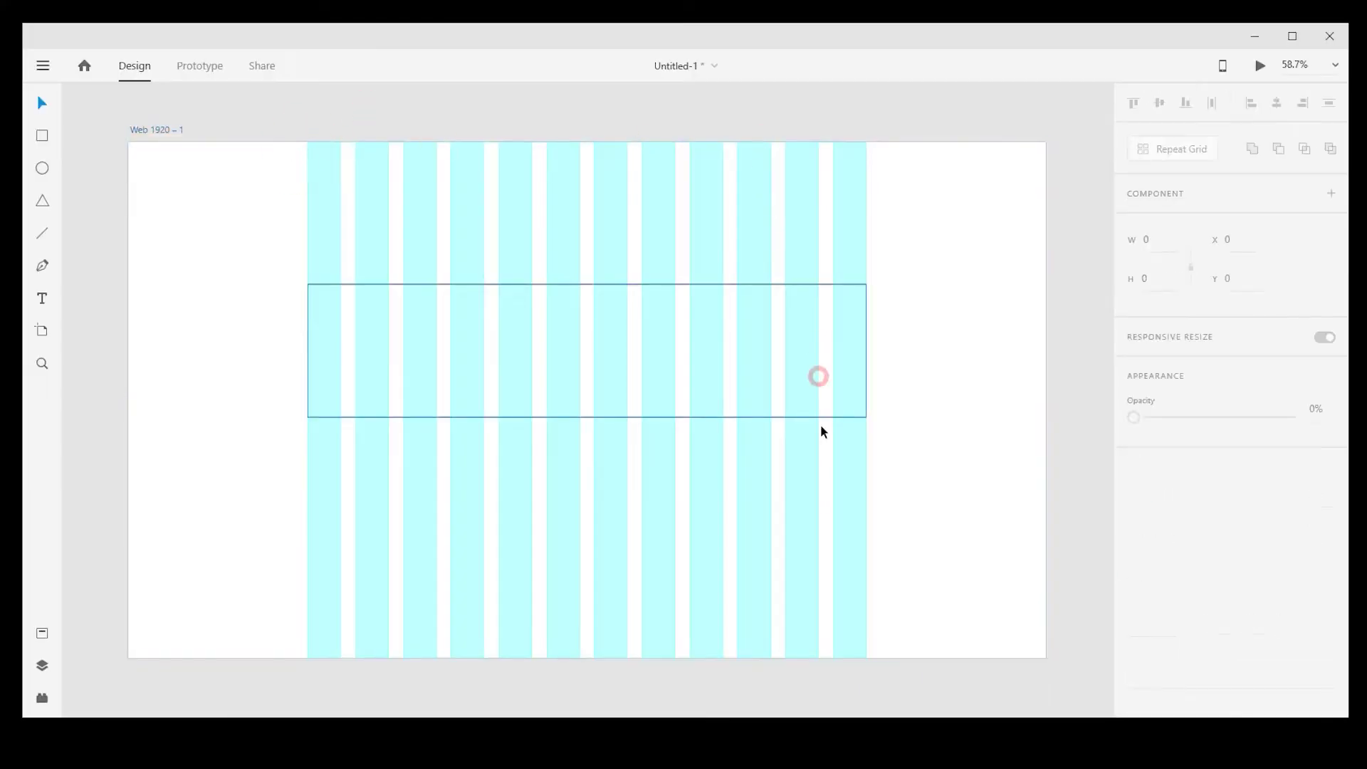
{"action": "left_click", "coordinate": [745, 284]}
{"action": "left_click", "coordinate": [850, 358]}
{"action": "left_click", "coordinate": [353, 340]}
{"action": "left_click", "coordinate": [259, 186]}
{"action": "left_click", "coordinate": [607, 247]}
{"action": "left_click", "coordinate": [1039, 287]}
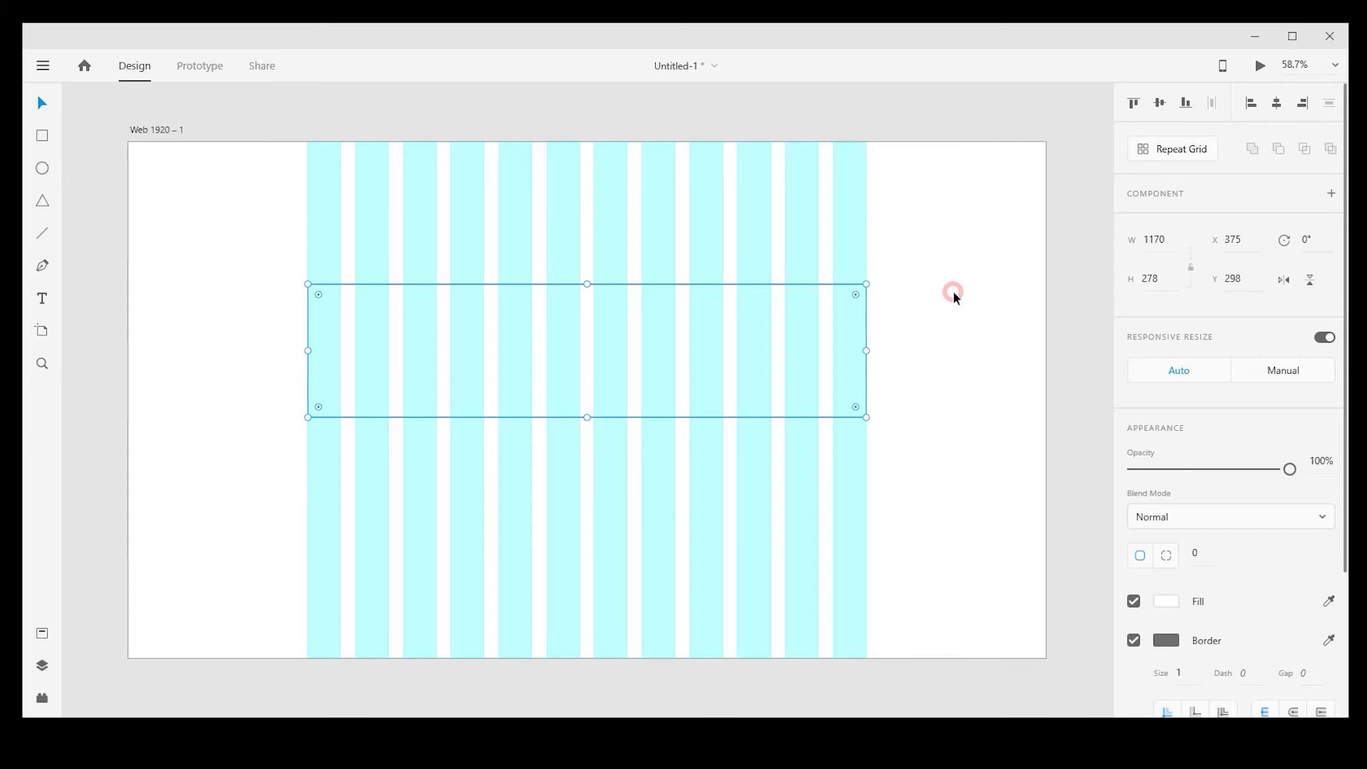
{"action": "left_click", "coordinate": [970, 284]}
{"action": "left_click", "coordinate": [902, 278]}
{"action": "left_click", "coordinate": [453, 251]}
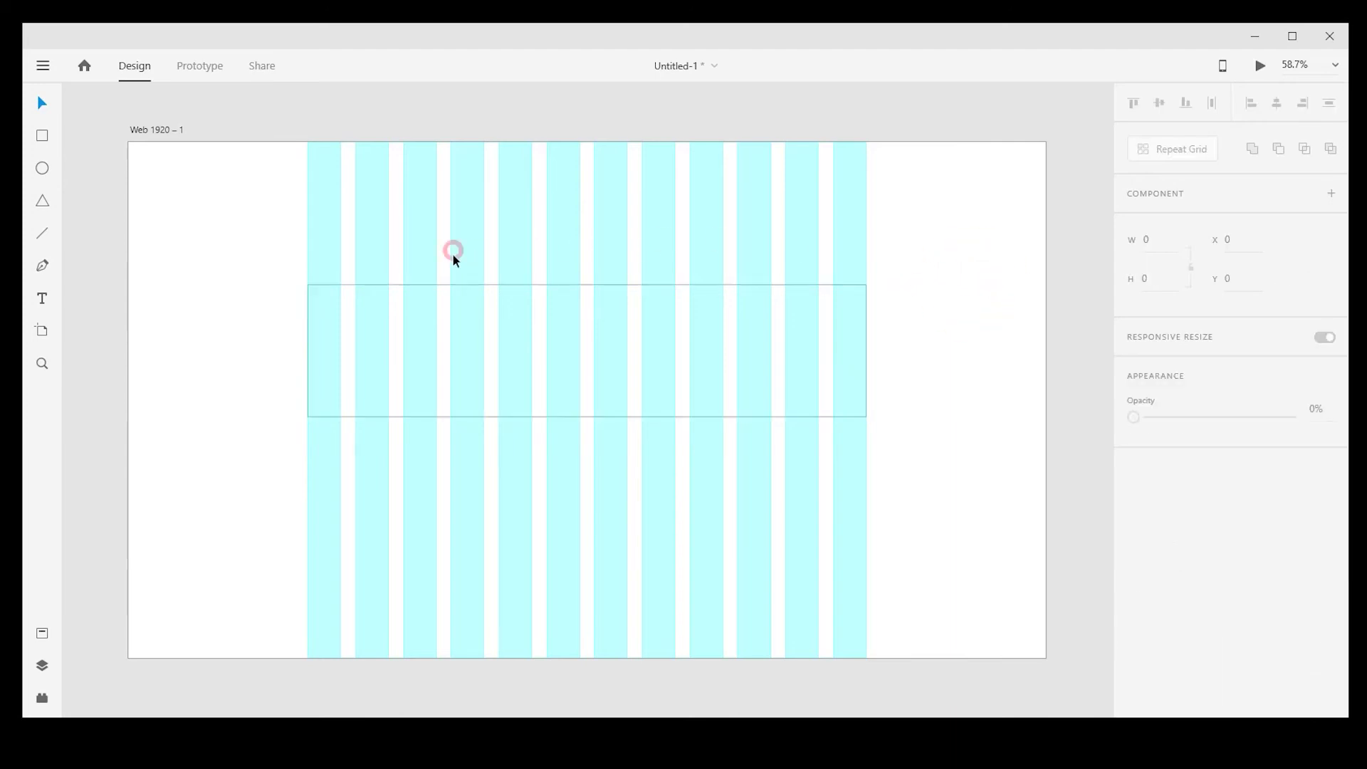
{"action": "left_click", "coordinate": [473, 284]}
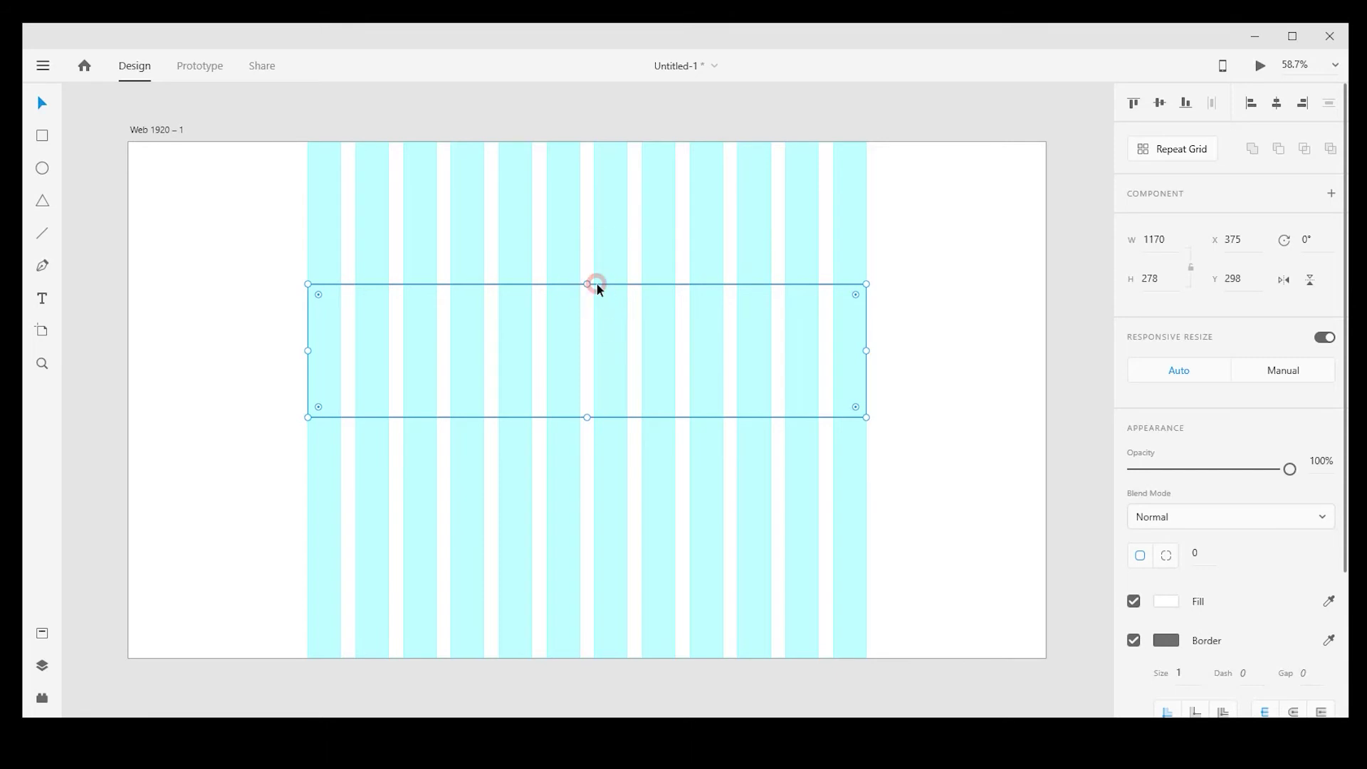
- Draw a small rectangle in the first grid column above the full-width rectangle and widen it to span the first three columns
{"action": "key", "text": "r"}
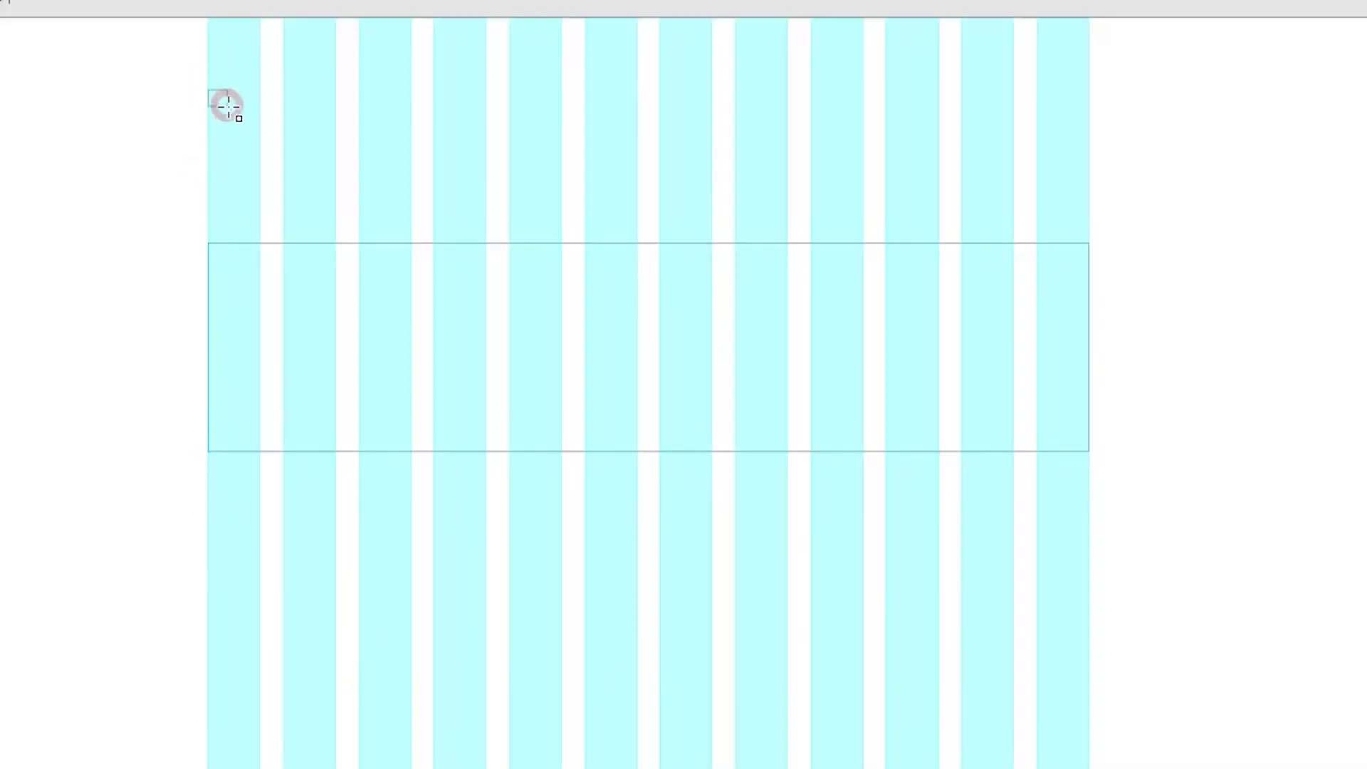
{"action": "left_click_drag", "start_coordinate": [227, 106], "coordinate": [261, 148]}
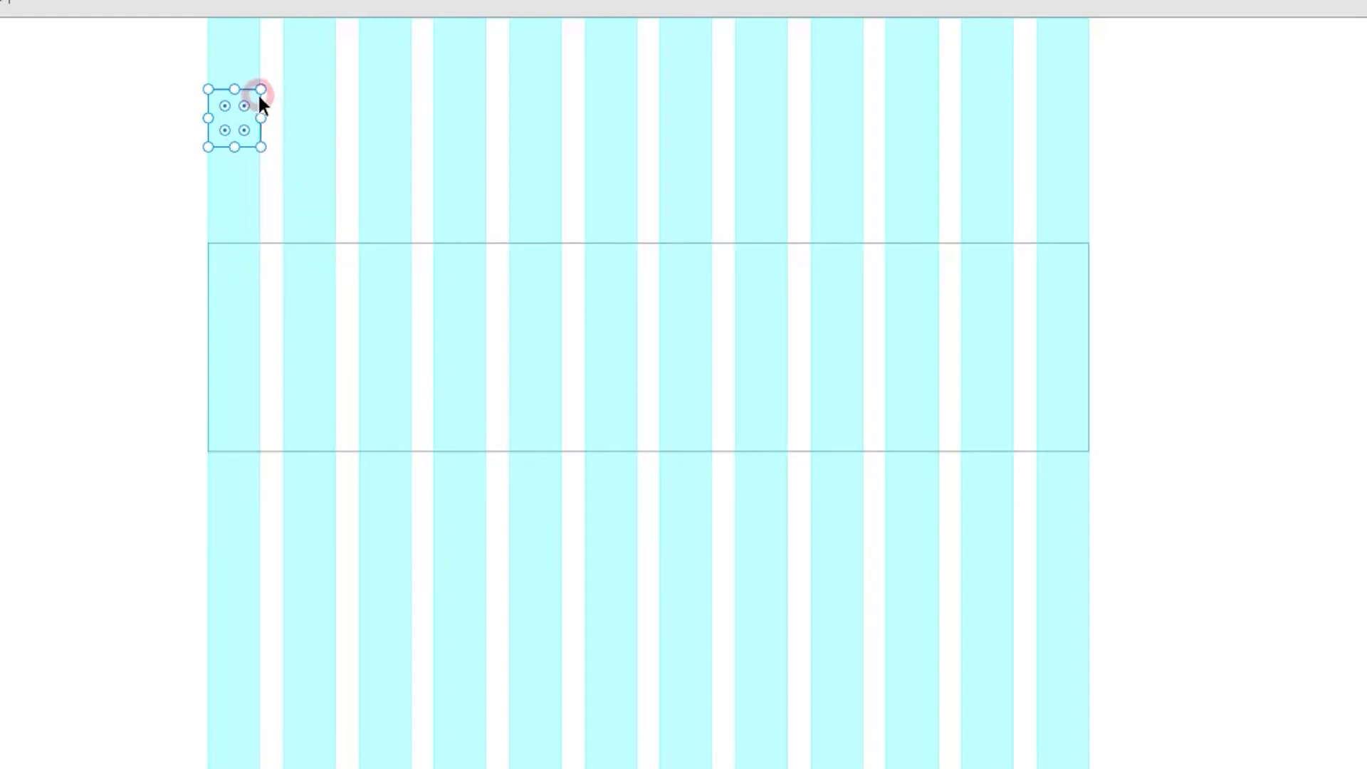
{"action": "left_click_drag", "start_coordinate": [262, 118], "coordinate": [411, 116]}
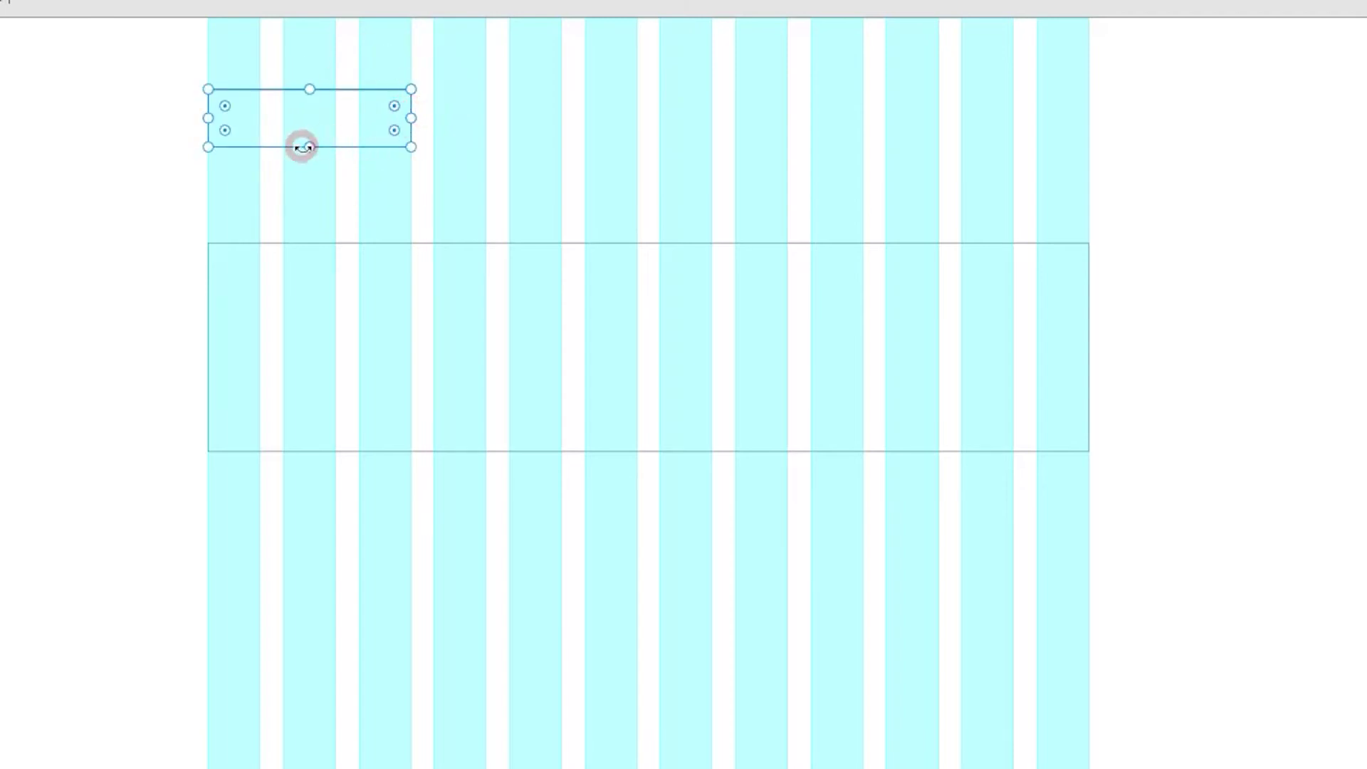
- Extend the small rectangle down to just above the full-width rectangle and set its width to span the first four columns
{"action": "left_click_drag", "start_coordinate": [309, 146], "coordinate": [310, 220]}
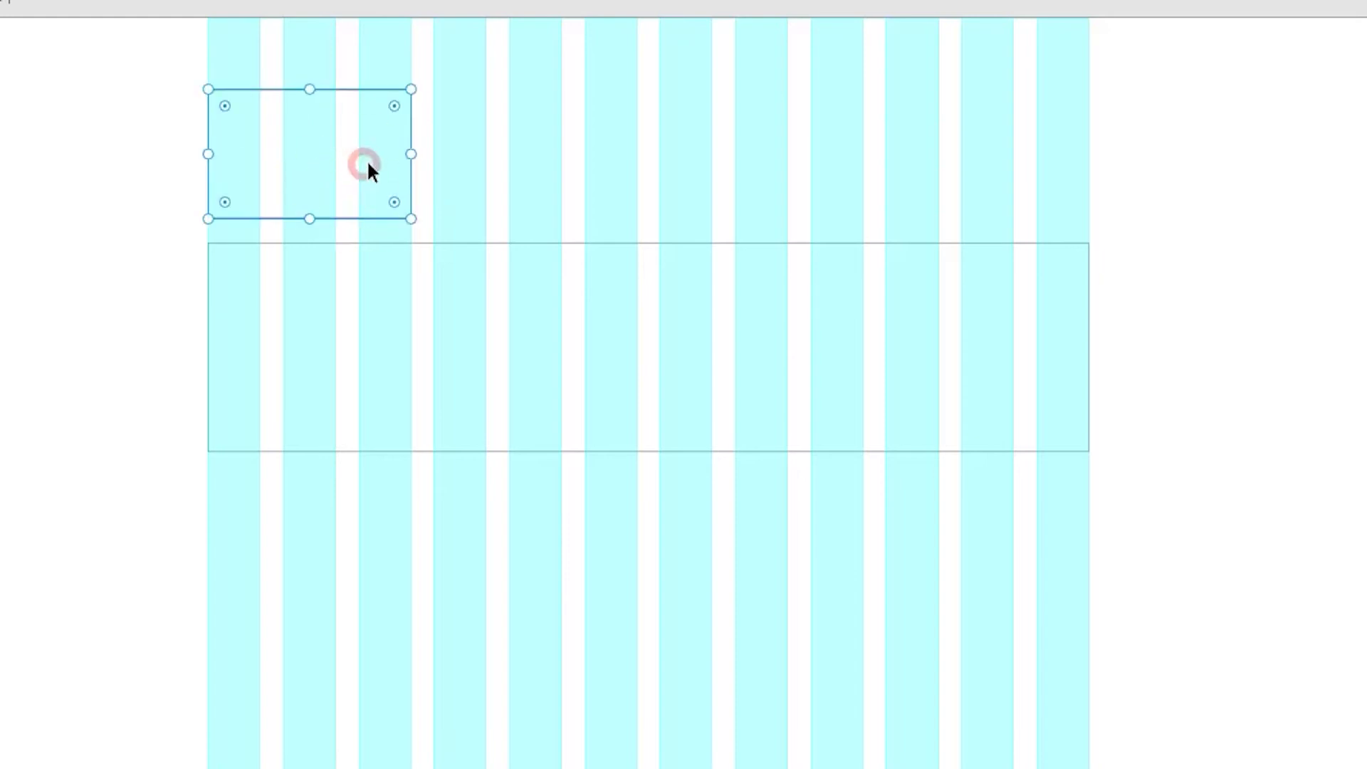
{"action": "left_click_drag", "start_coordinate": [410, 151], "coordinate": [347, 163]}
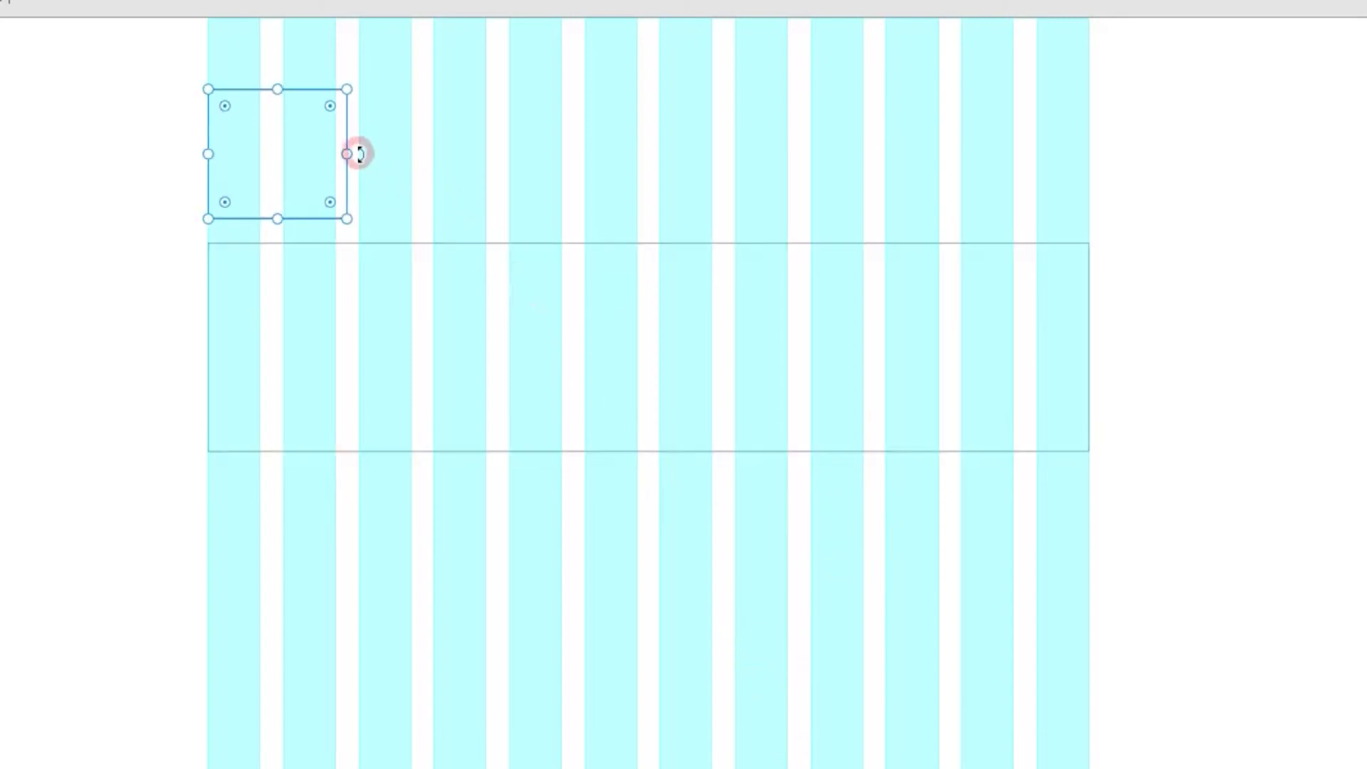
{"action": "left_click_drag", "start_coordinate": [349, 153], "coordinate": [488, 170]}
- Duplicate the four-column rectangle twice across the row, aligning the copies to columns 5–8 and 9–12, and deselect
{"action": "left_click_drag", "start_coordinate": [338, 128], "coordinate": [638, 130], "text": "alt"}
{"action": "key", "text": "ctrl+z"}
{"action": "left_click_drag", "start_coordinate": [316, 132], "coordinate": [618, 145], "text": "alt"}
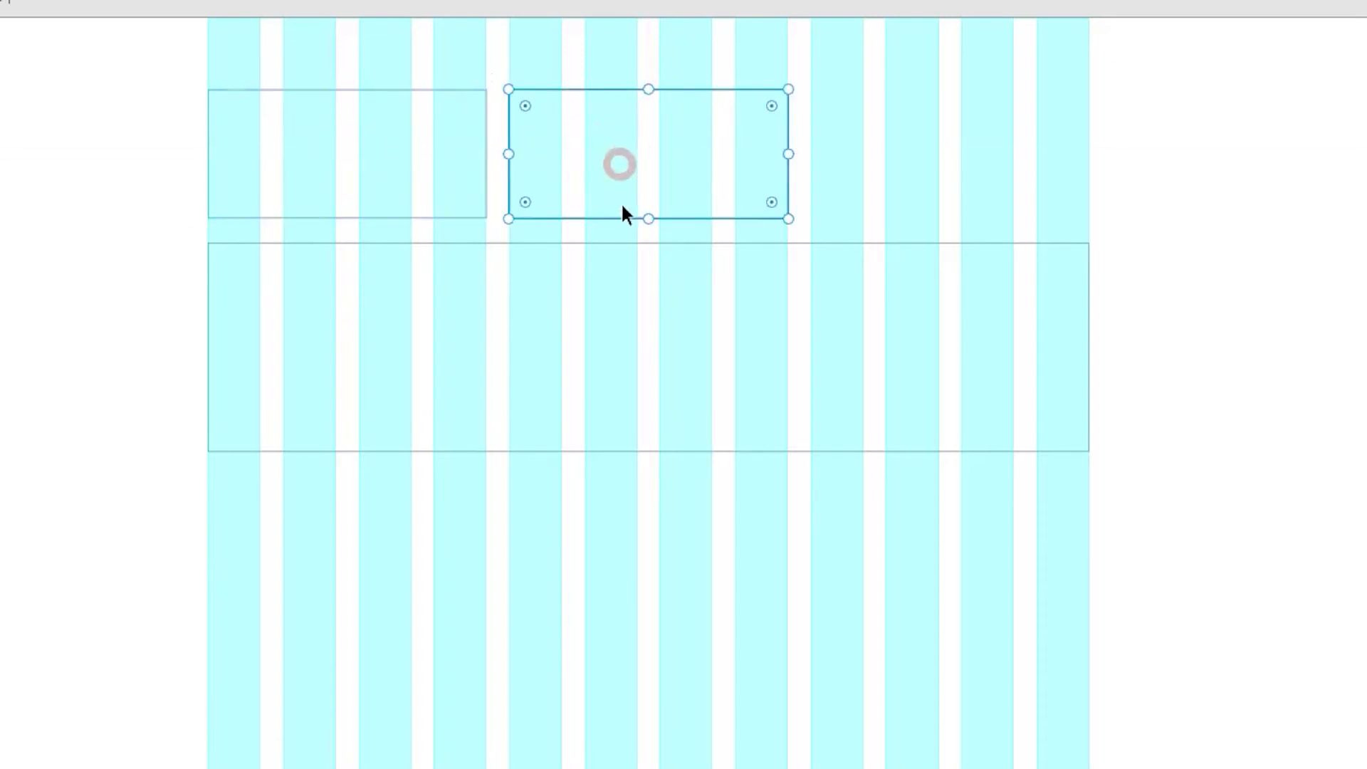
{"action": "left_click_drag", "start_coordinate": [591, 130], "coordinate": [890, 152]}
{"action": "left_click", "coordinate": [1124, 244]}
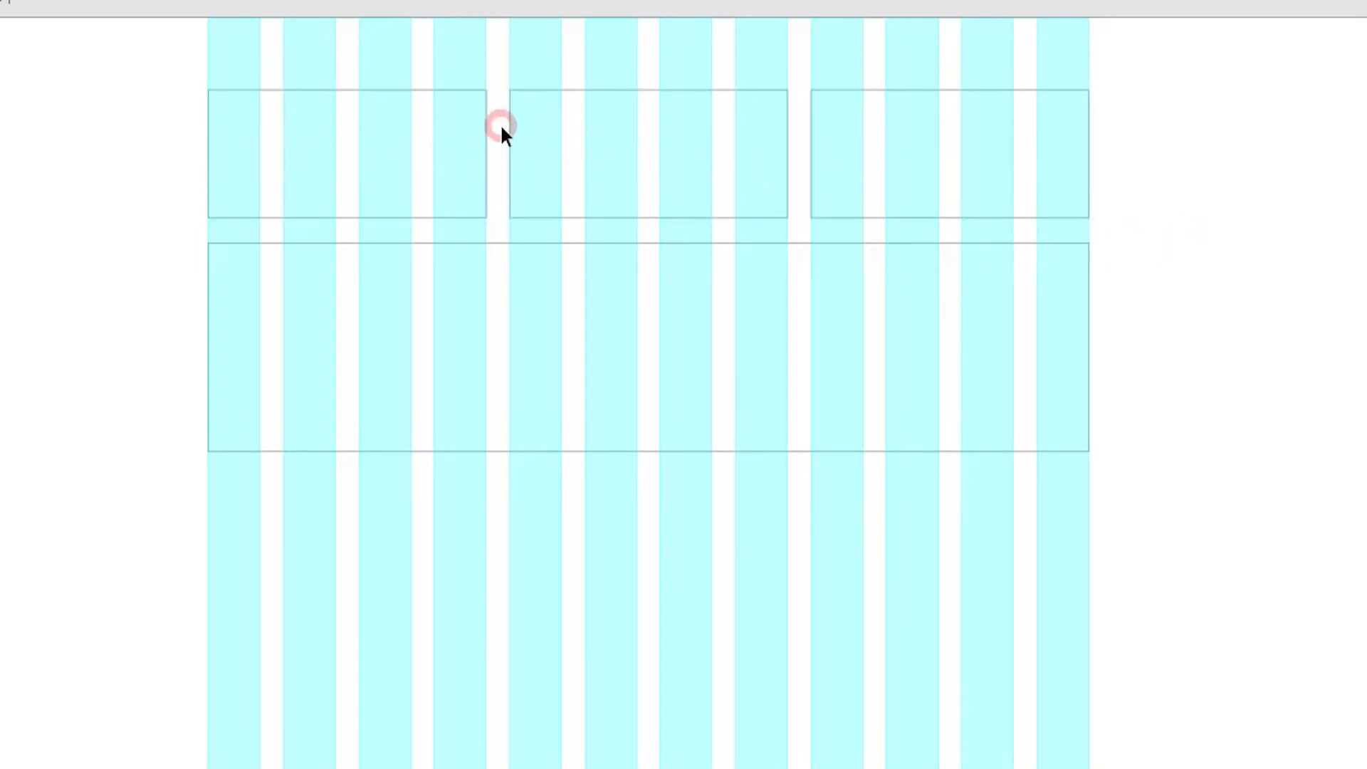
- Snap the full-width rectangle against the row of three rectangles, nudge it down three large increments to leave a gutter-sized gap, and deselect
{"action": "mouse_move", "coordinate": [505, 242]}
{"action": "left_mouse_down"}
{"action": "mouse_move", "coordinate": [511, 262]}
{"action": "mouse_move", "coordinate": [510, 219]}
{"action": "left_mouse_up"}
{"action": "left_click", "coordinate": [486, 223]}
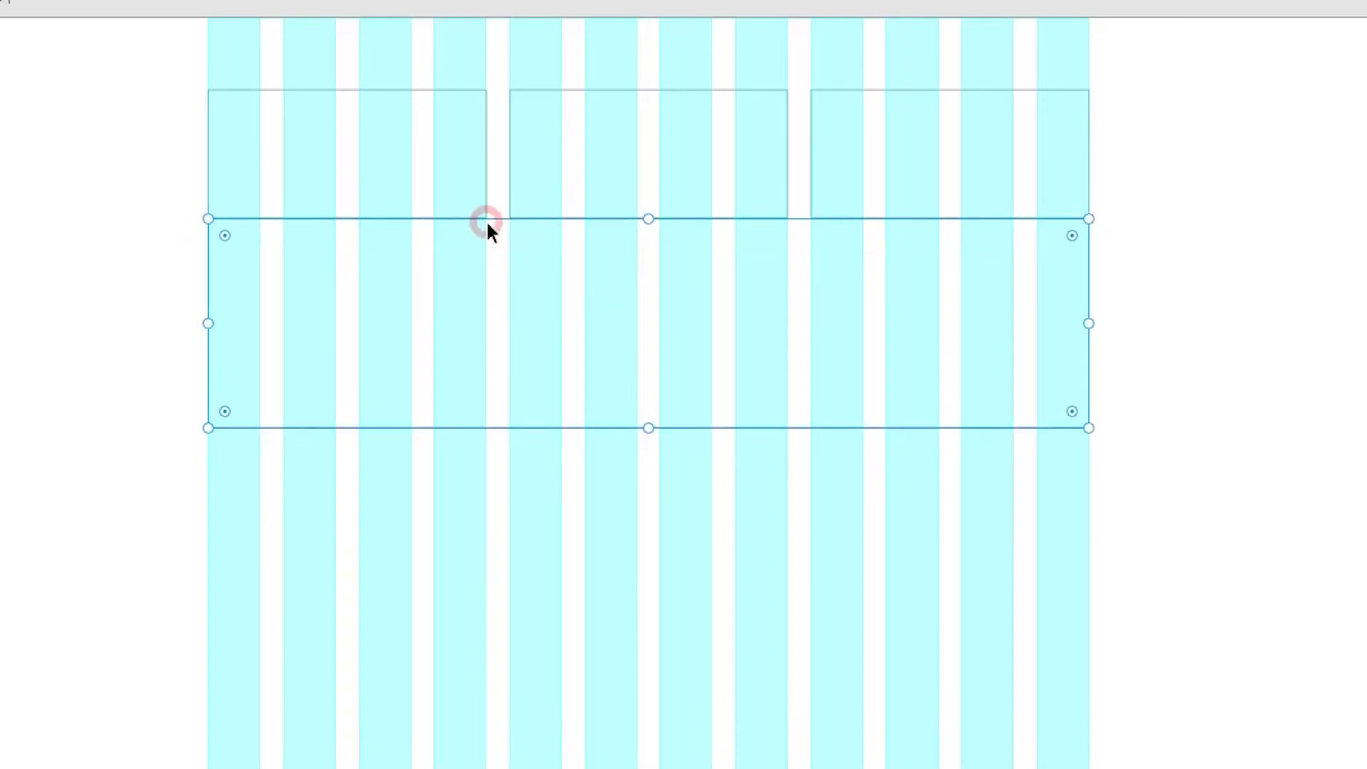
{"action": "key", "text": "shift+Down"}
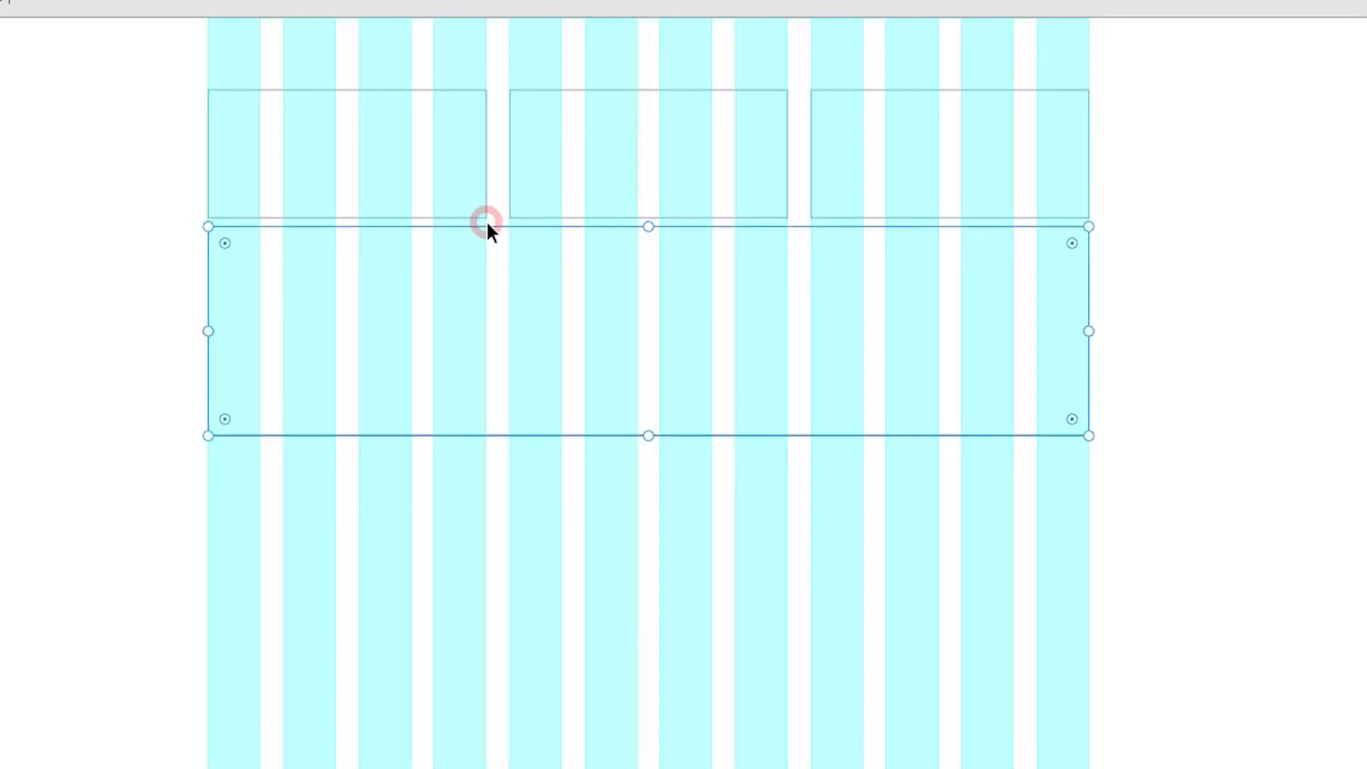
{"action": "key", "text": "shift+Down"}
{"action": "key", "text": "shift+Down"}
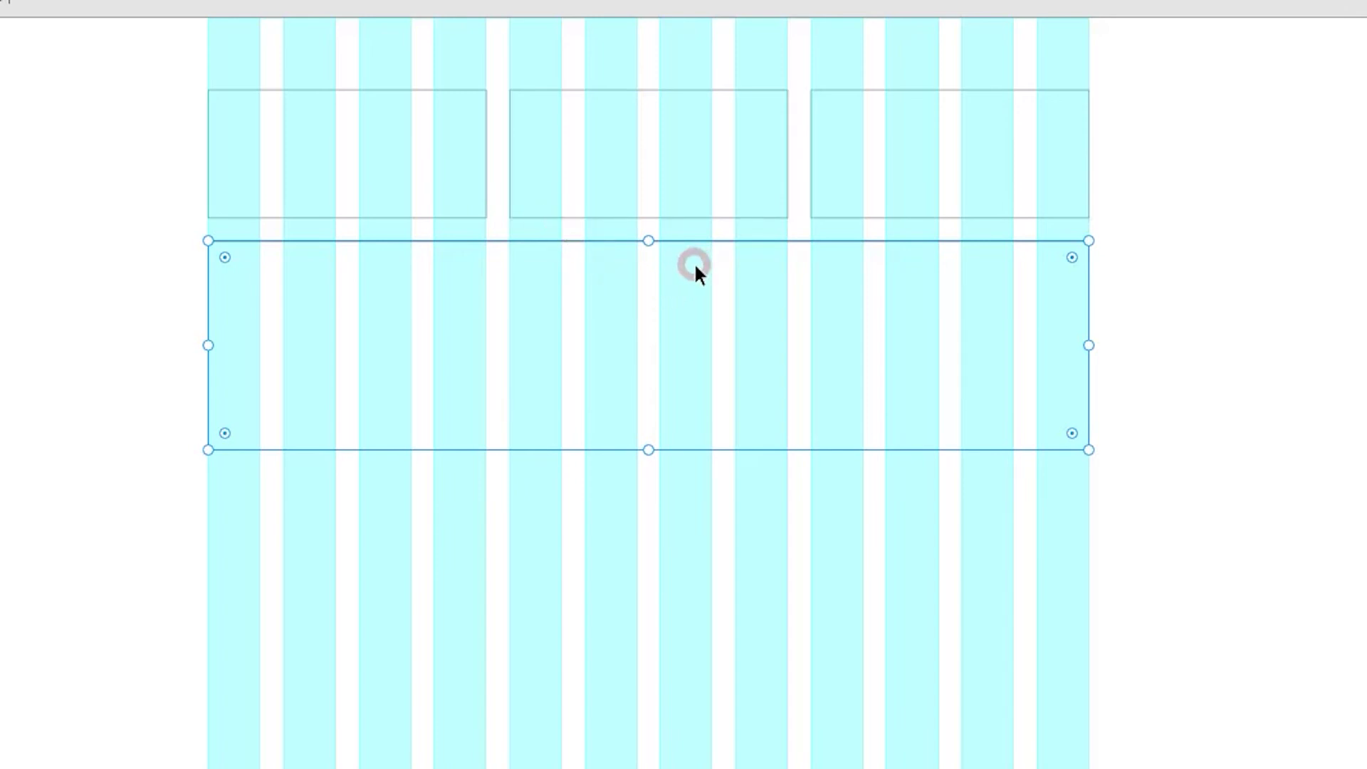
{"action": "left_click", "coordinate": [1157, 239]}
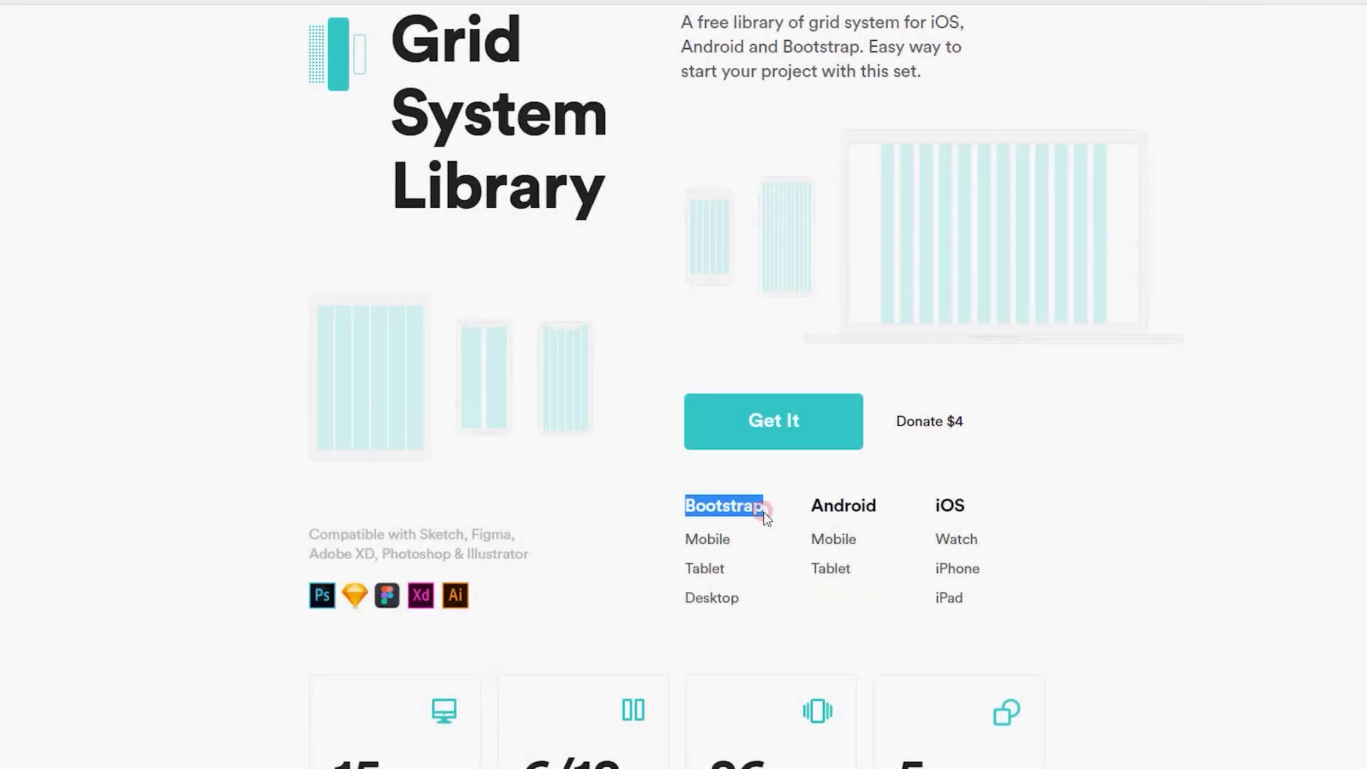
- Examine the Bootstrap, Android and iOS platform categories offered on the Grid System Library web page
{"action": "left_click", "coordinate": [757, 511]}
{"action": "double_click", "coordinate": [756, 508]}
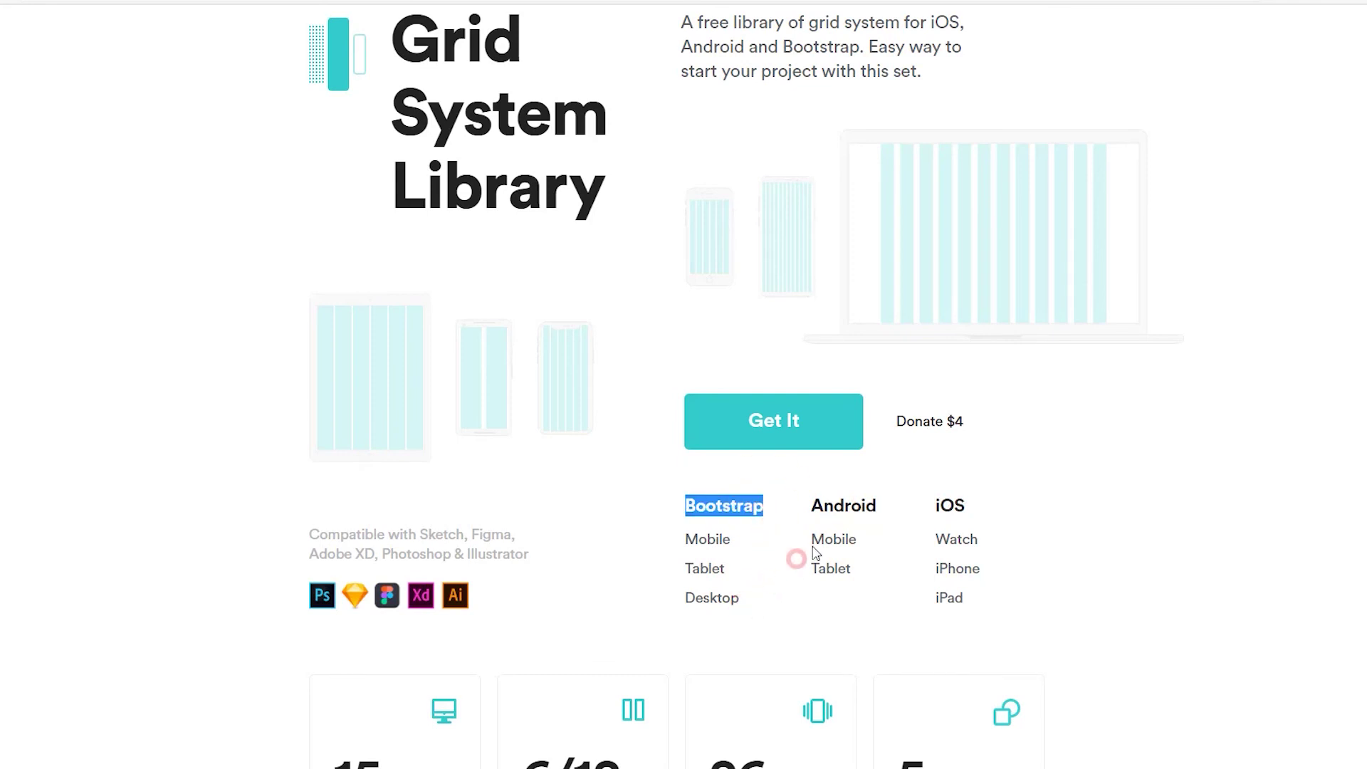
{"action": "left_click", "coordinate": [852, 510]}
{"action": "double_click", "coordinate": [852, 509]}
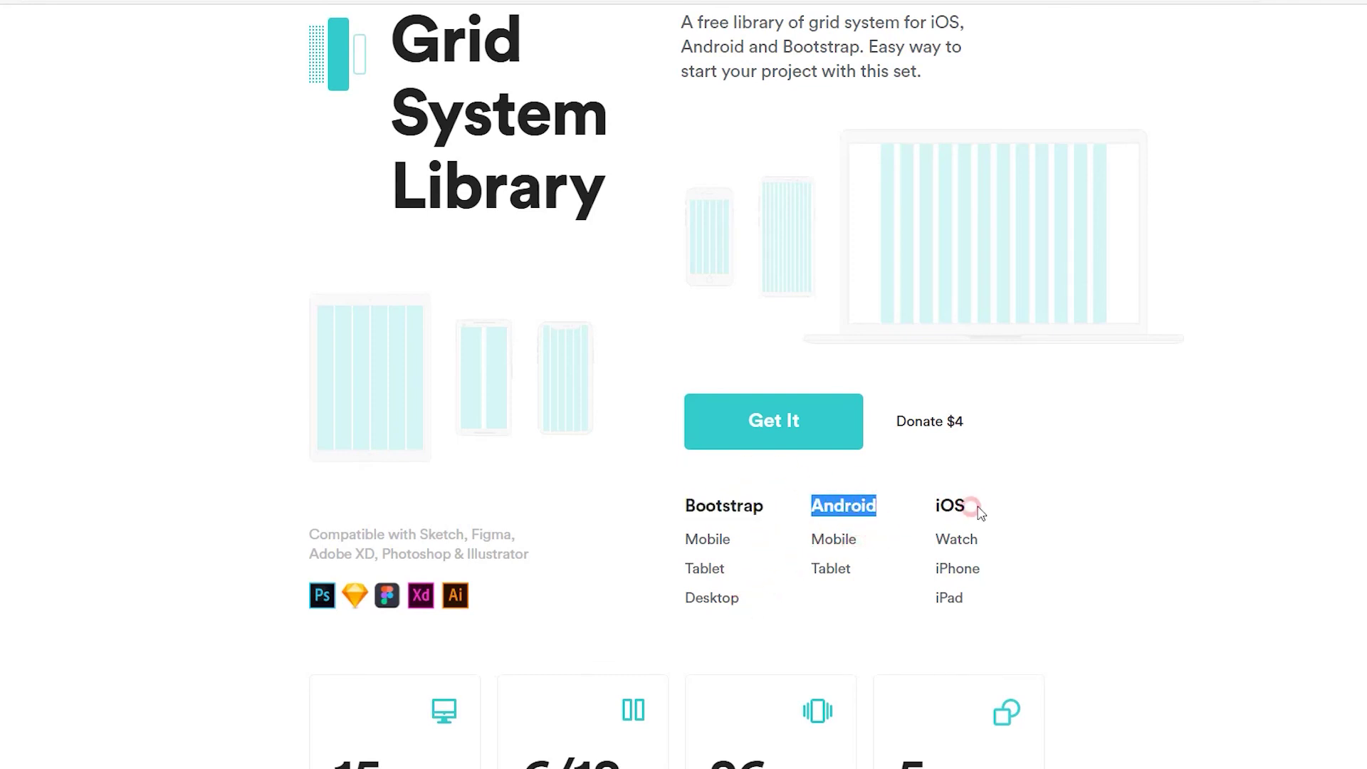
{"action": "left_click", "coordinate": [1060, 532]}
{"action": "scroll", "coordinate": [1059, 530], "scroll_direction": "up", "scroll_amount": 2}
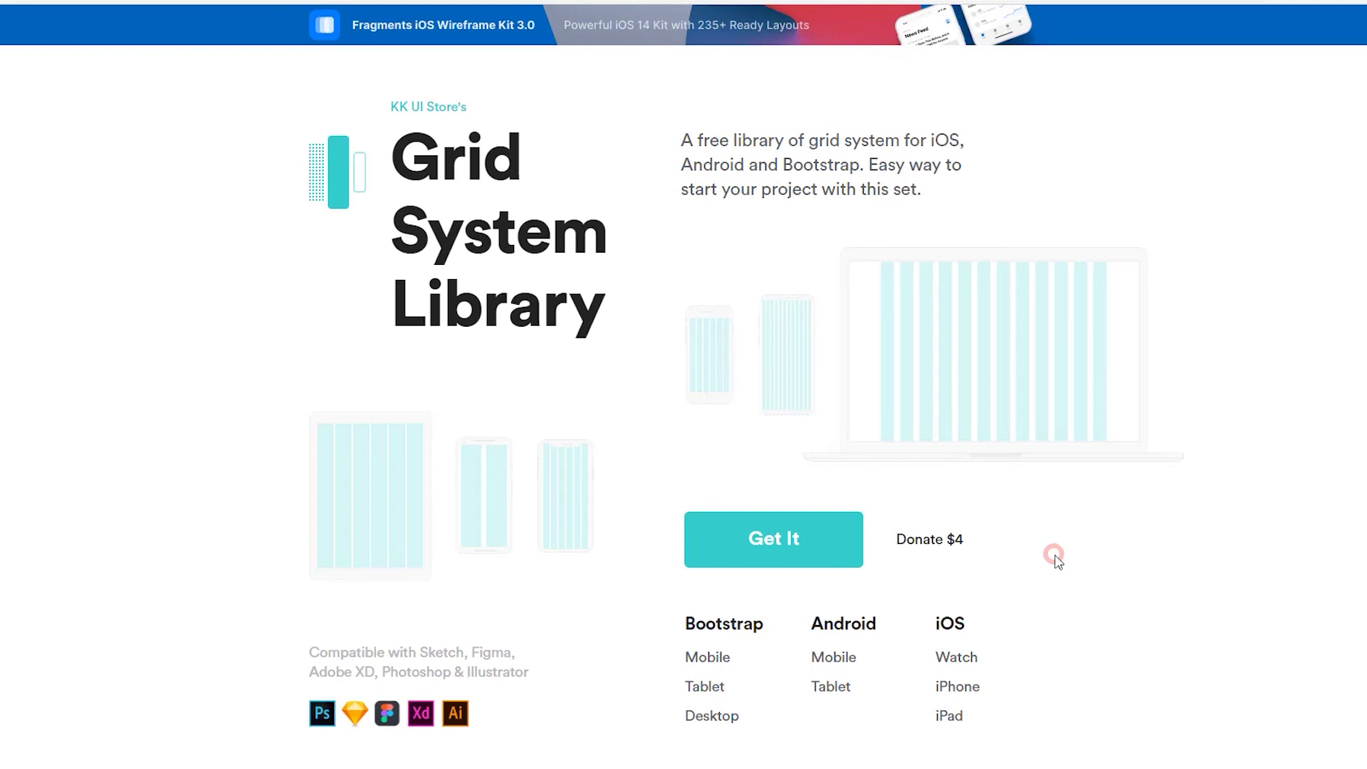
- Look through the column, offset and gutter specifications of the library's device grids, continuing to the download section
{"action": "scroll", "coordinate": [1054, 548], "scroll_direction": "down", "scroll_amount": 6}
{"action": "scroll", "coordinate": [1054, 545], "scroll_direction": "up", "scroll_amount": 5}
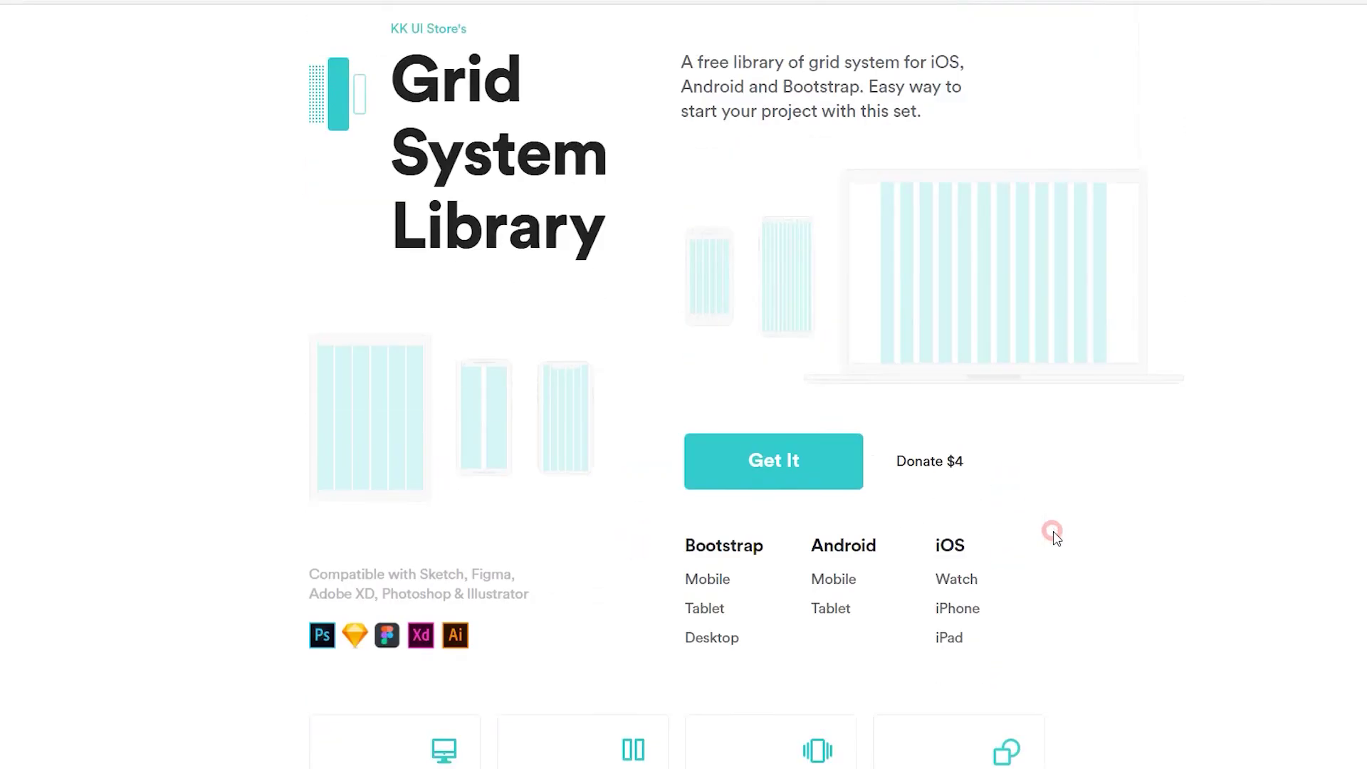
{"action": "scroll", "coordinate": [1054, 534], "scroll_direction": "down", "scroll_amount": 15}
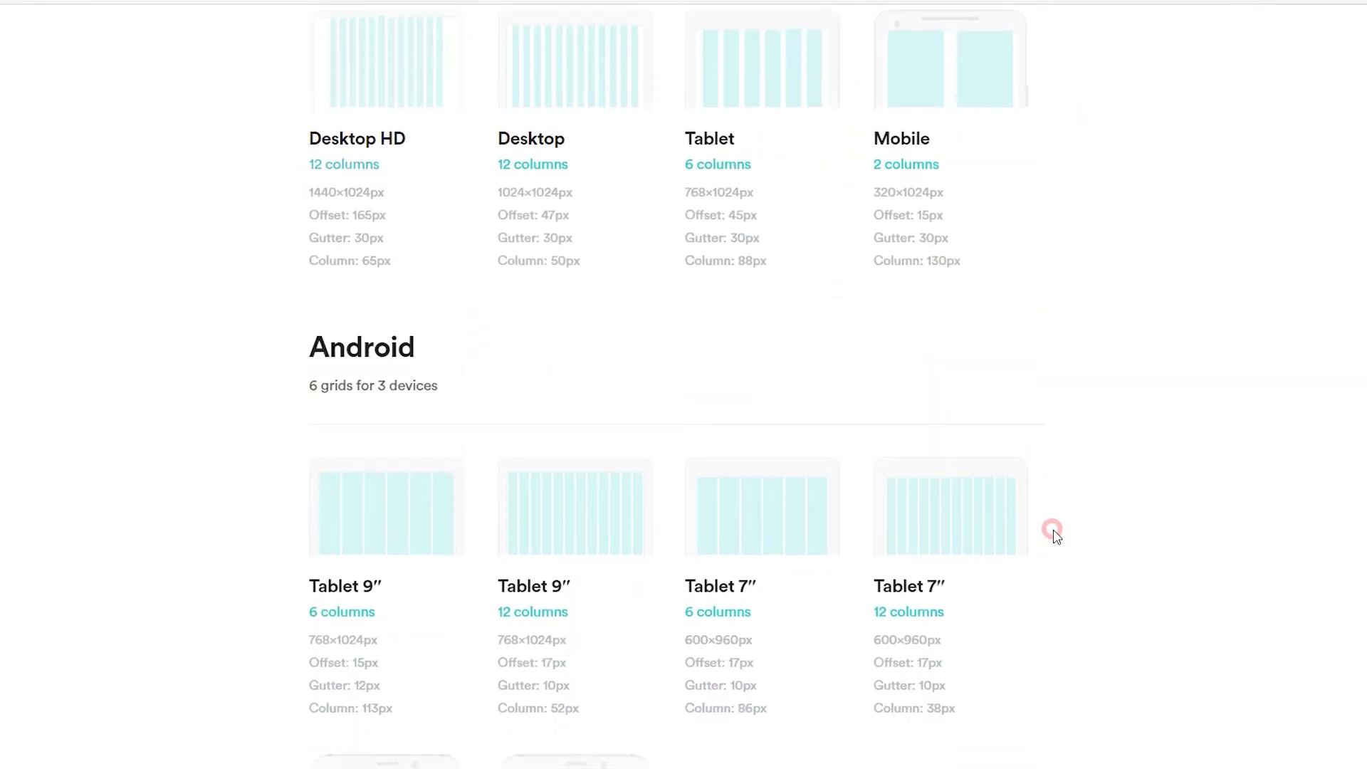
{"action": "scroll", "coordinate": [720, 436], "scroll_direction": "up", "scroll_amount": 3}
{"action": "scroll", "coordinate": [712, 377], "scroll_direction": "down", "scroll_amount": 3}
{"action": "scroll", "coordinate": [715, 381], "scroll_direction": "down", "scroll_amount": 13}
{"action": "scroll", "coordinate": [742, 390], "scroll_direction": "down", "scroll_amount": 16}
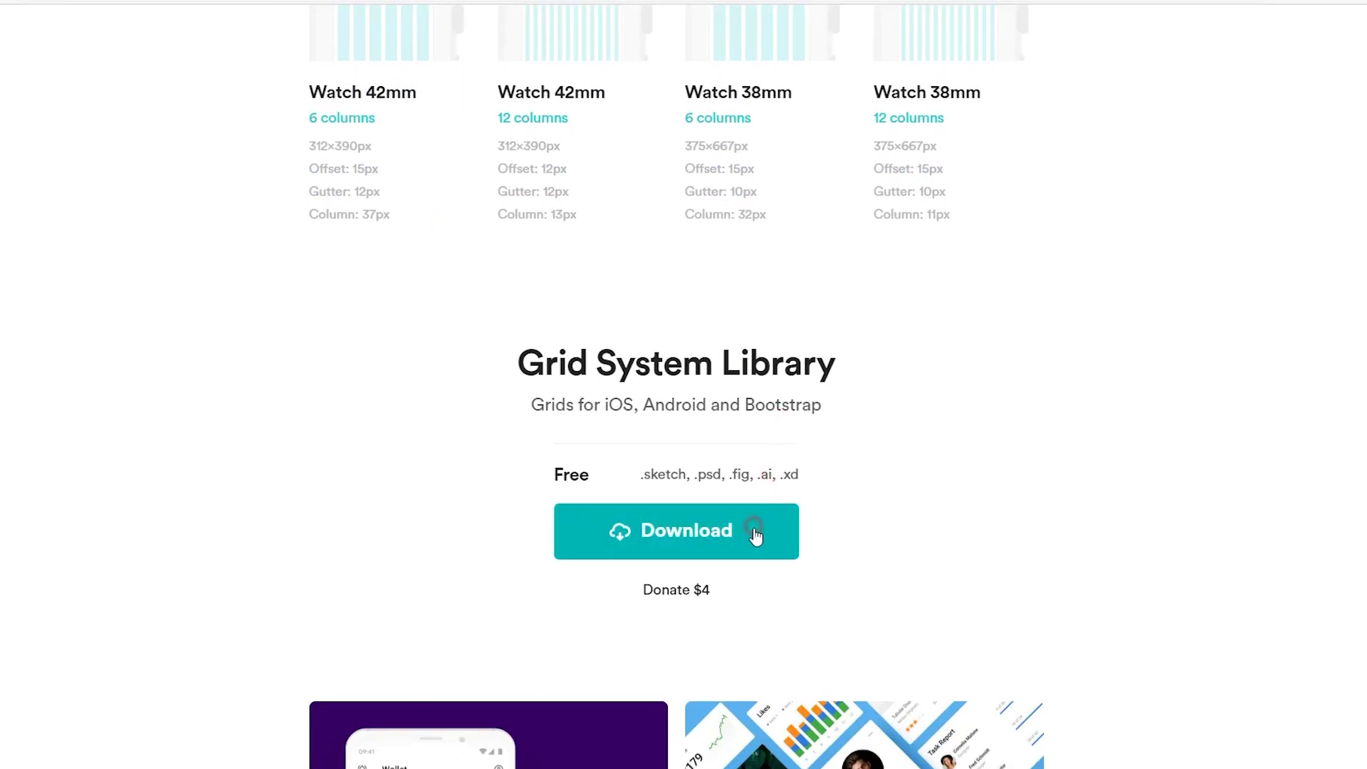
- Open the download page of the free Grid System Library and look over its device previews and compatible graphics tools
{"action": "left_click", "coordinate": [745, 471]}
{"action": "scroll", "coordinate": [746, 468], "scroll_direction": "down", "scroll_amount": 6}
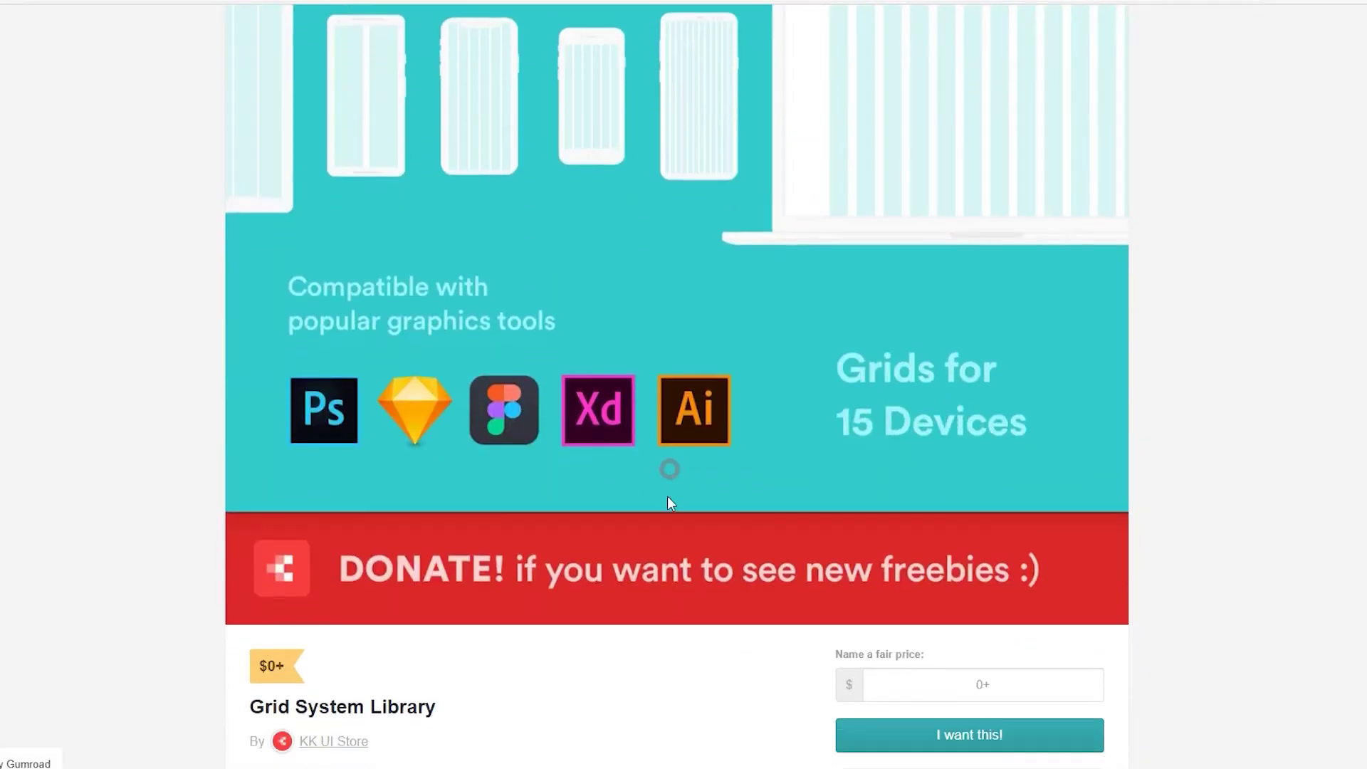
{"action": "scroll", "coordinate": [690, 522], "scroll_direction": "down", "scroll_amount": 2}
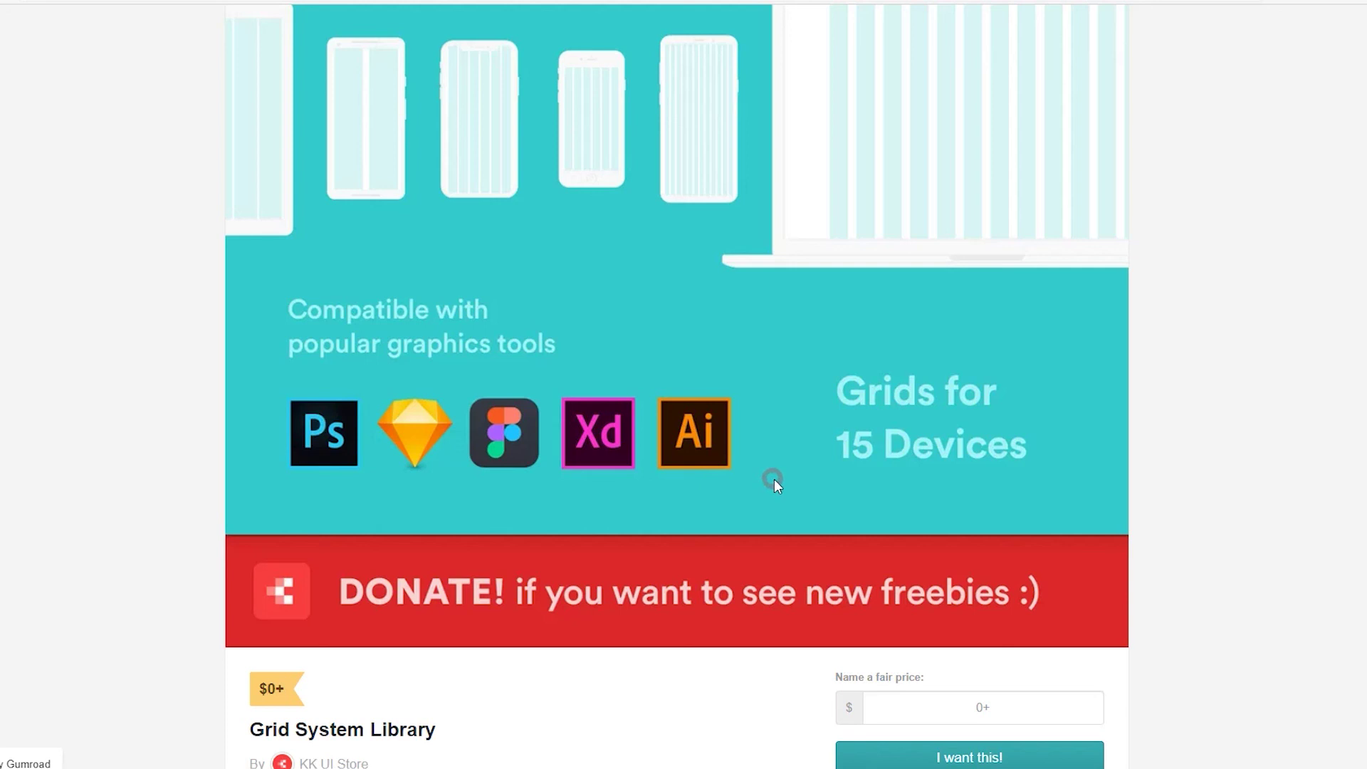
{"action": "scroll", "coordinate": [774, 480], "scroll_direction": "up", "scroll_amount": 5}
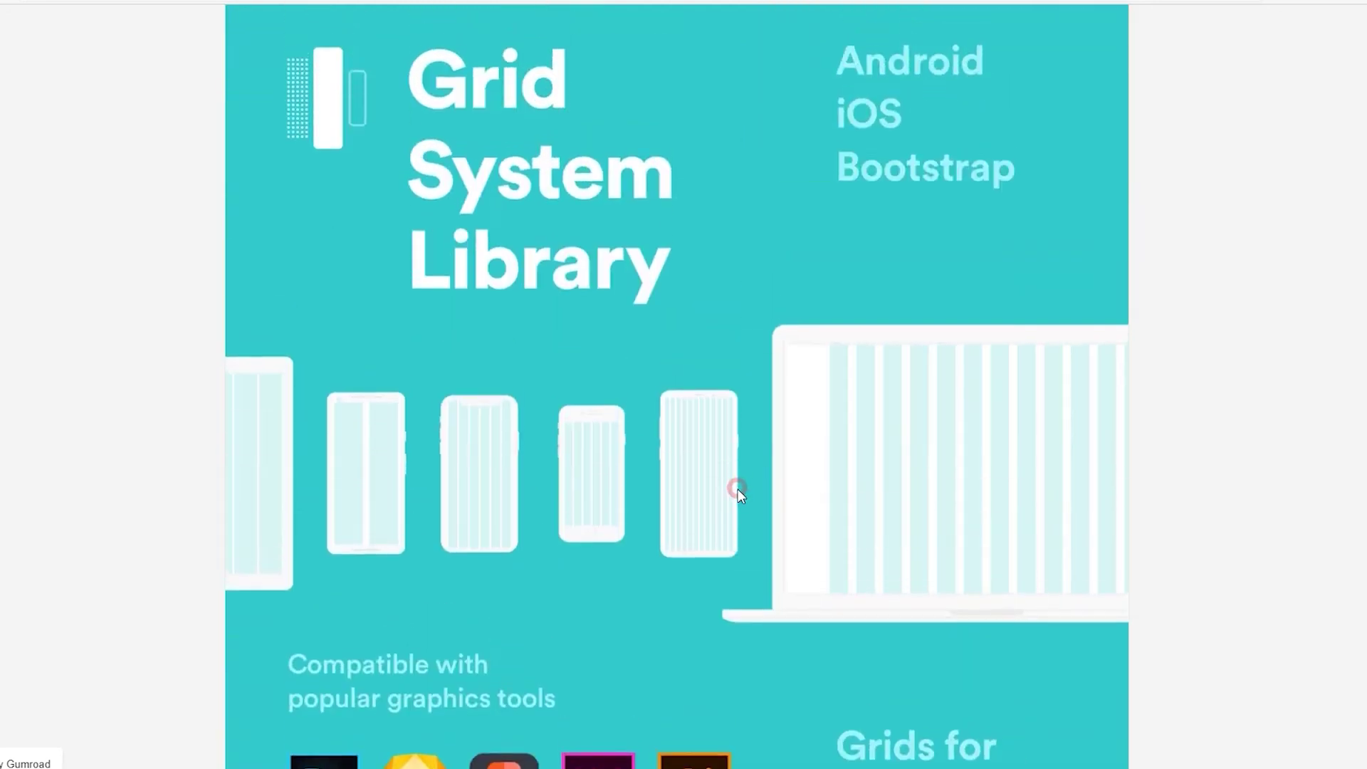
{"action": "scroll", "coordinate": [719, 490], "scroll_direction": "down", "scroll_amount": 2}
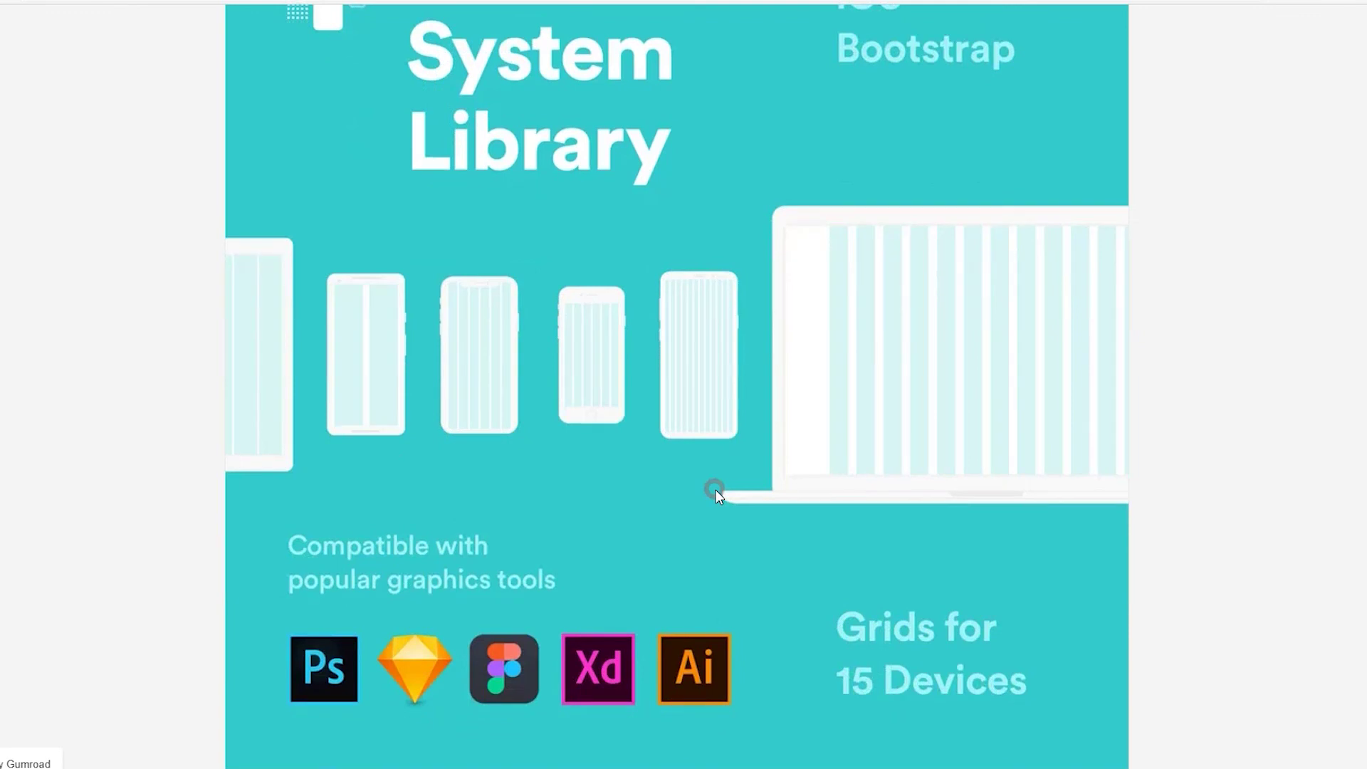